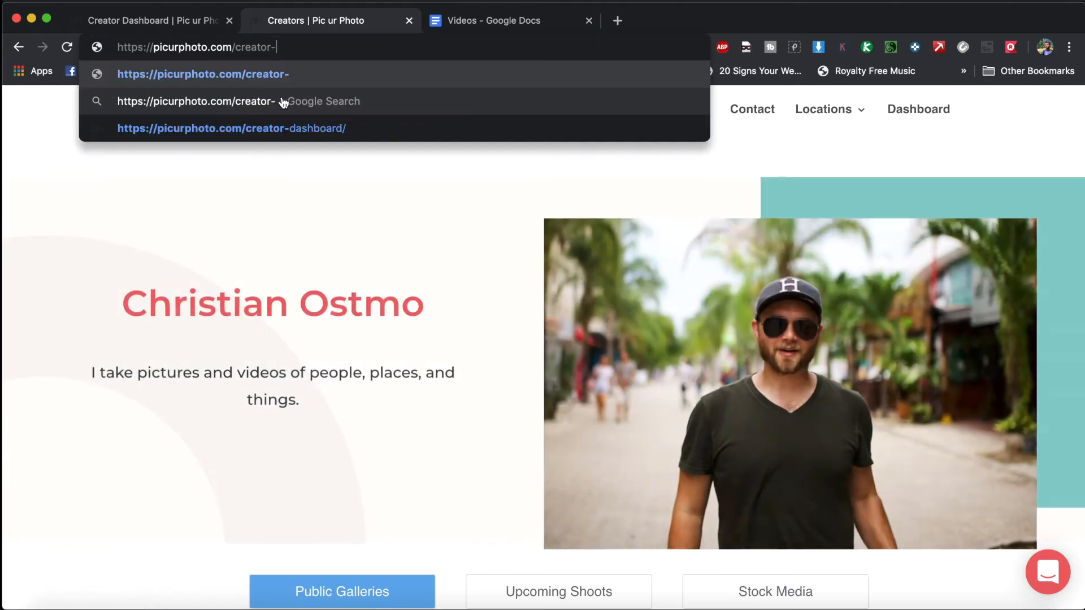
- Go to the creator dashboard and open the public profile for editing
left_click(300, 126)
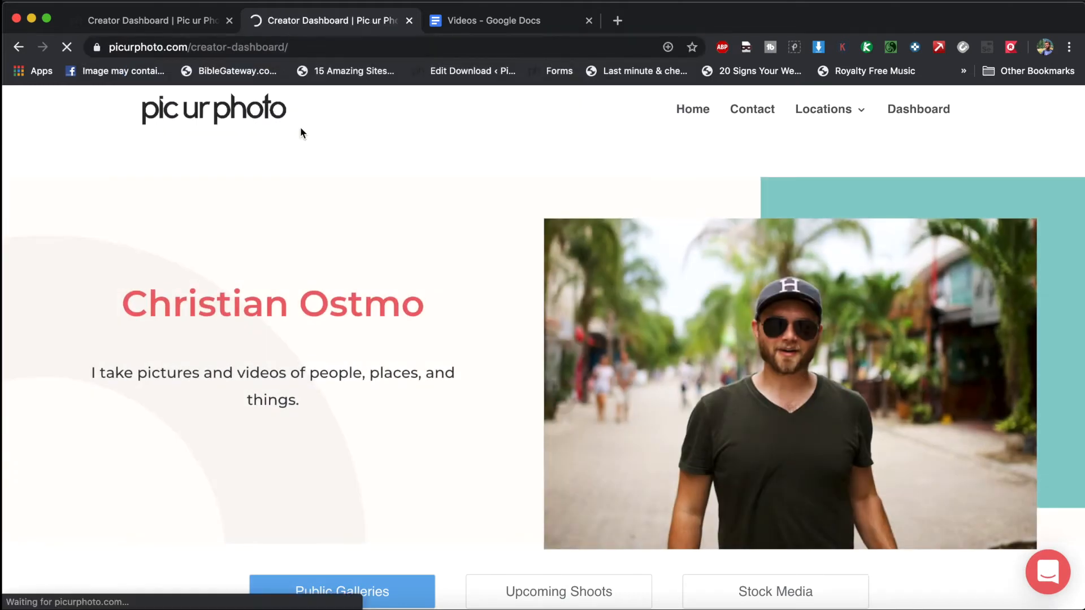
scroll(382, 398, "down", 6)
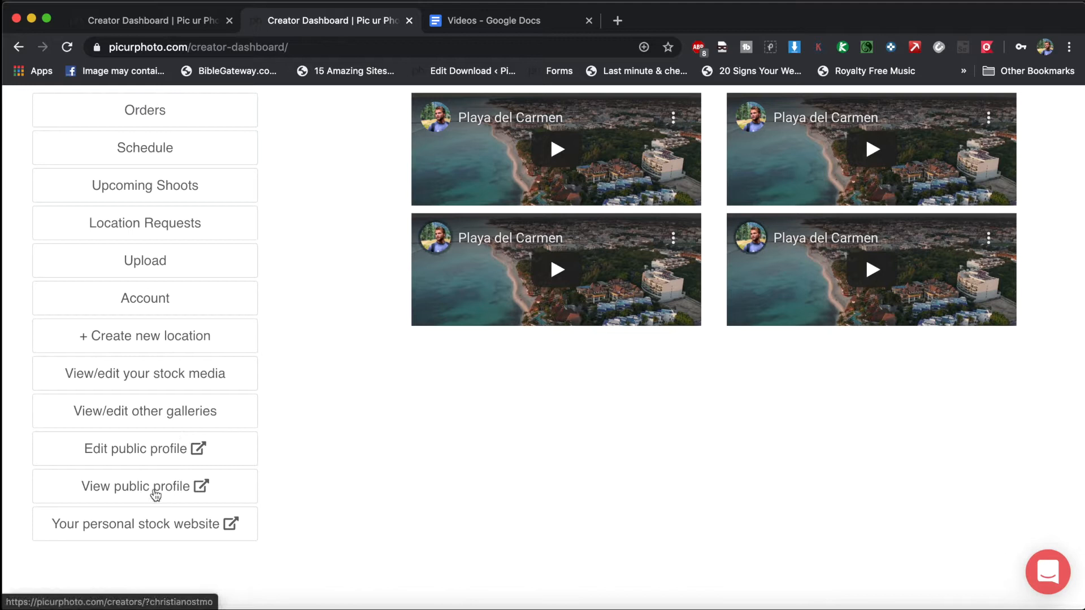
left_click(155, 450)
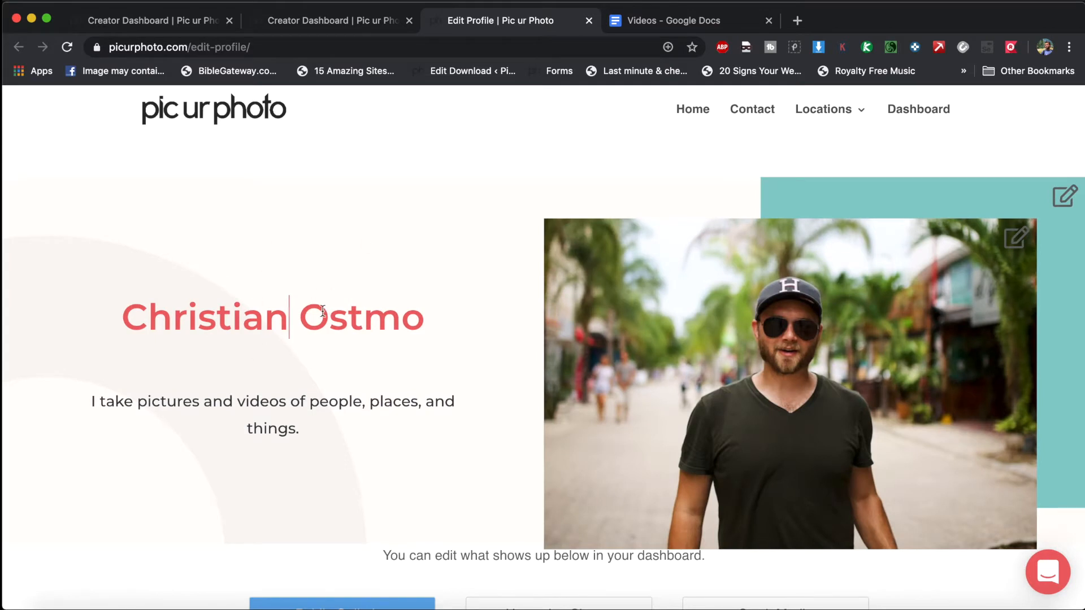
- Add the word "Photography" to the end of the brand name heading on the profile
type("Photo")
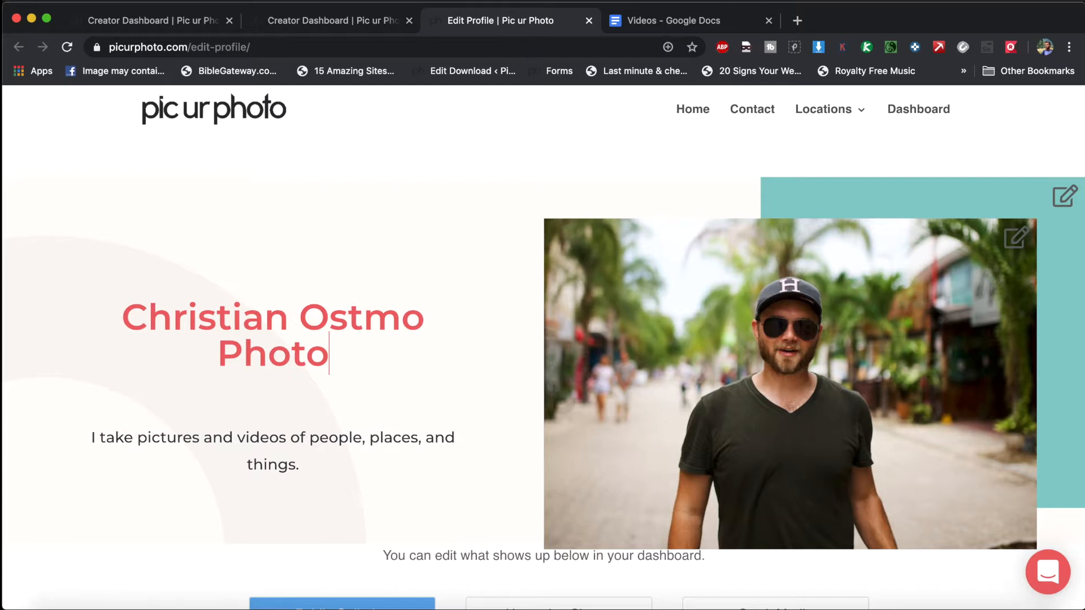
type("graphy")
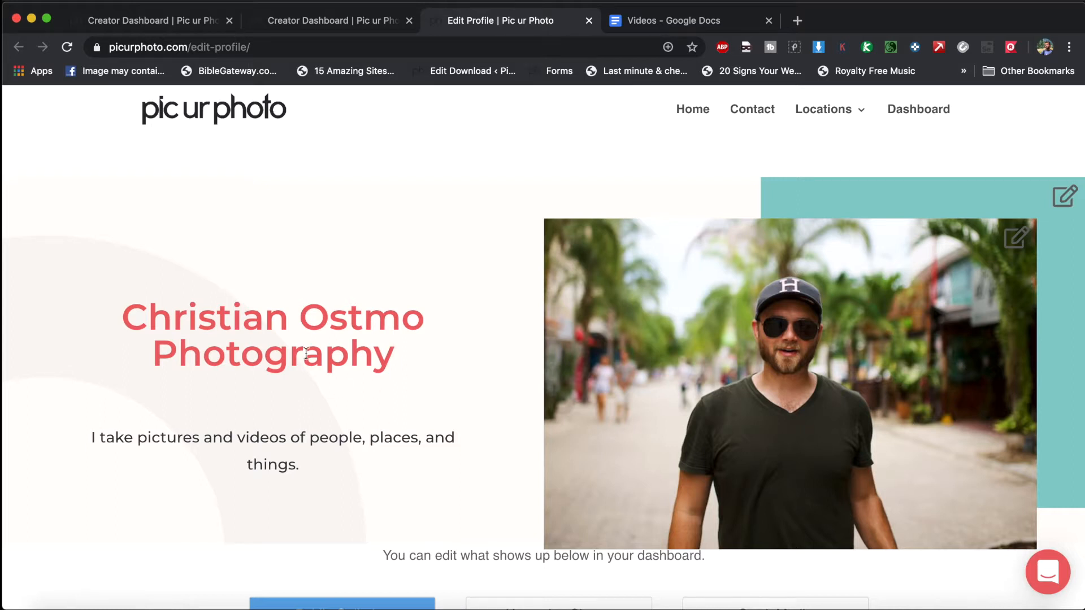
left_click(326, 461)
type("djndjn")
key("BackSpace")
key("BackSpace")
key("BackSpace")
key("BackSpace")
key("BackSpace")
key("BackSpace")
- Reload the profile editing page to check the edited heading
left_click(257, 46)
key("Return")
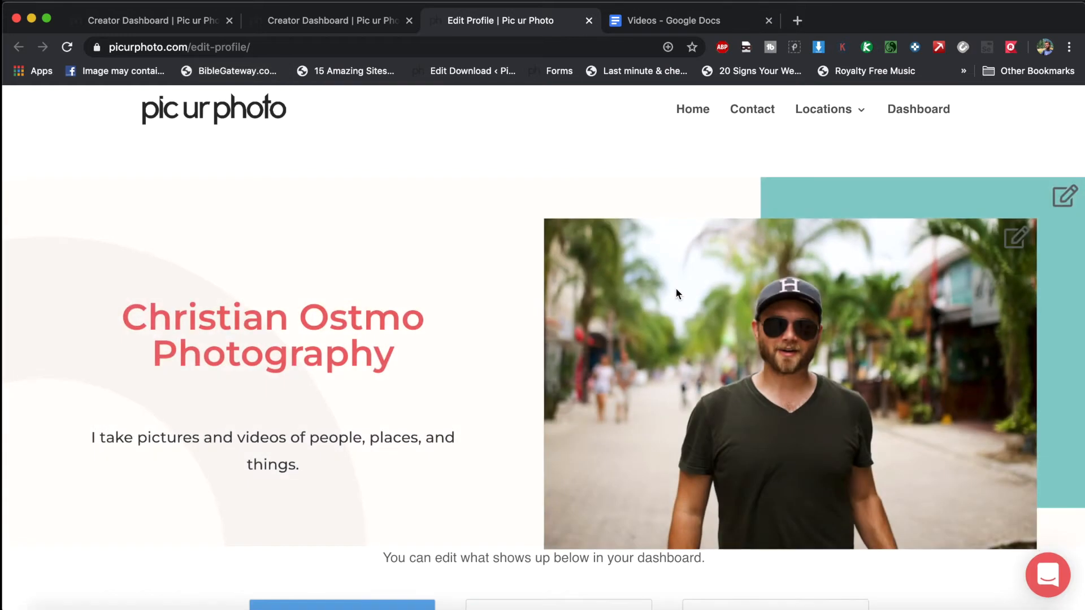
- Replace the profile photo by uploading the family beach picture D288DD...7B21.jpg from the Downloads folder
left_click(1016, 238)
scroll(885, 391, "down", 10)
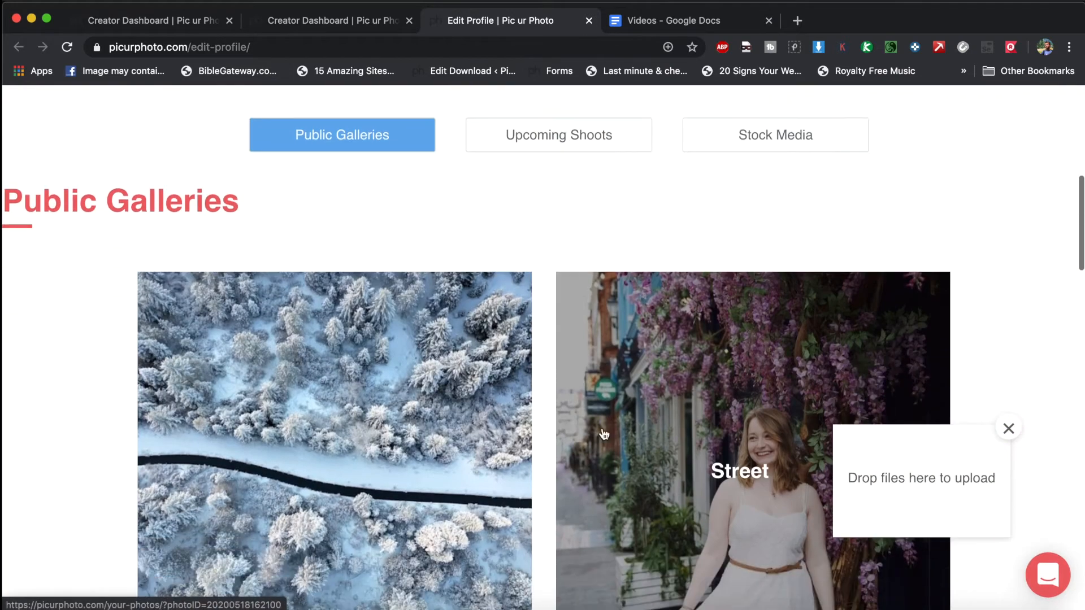
scroll(604, 434, "down", 15)
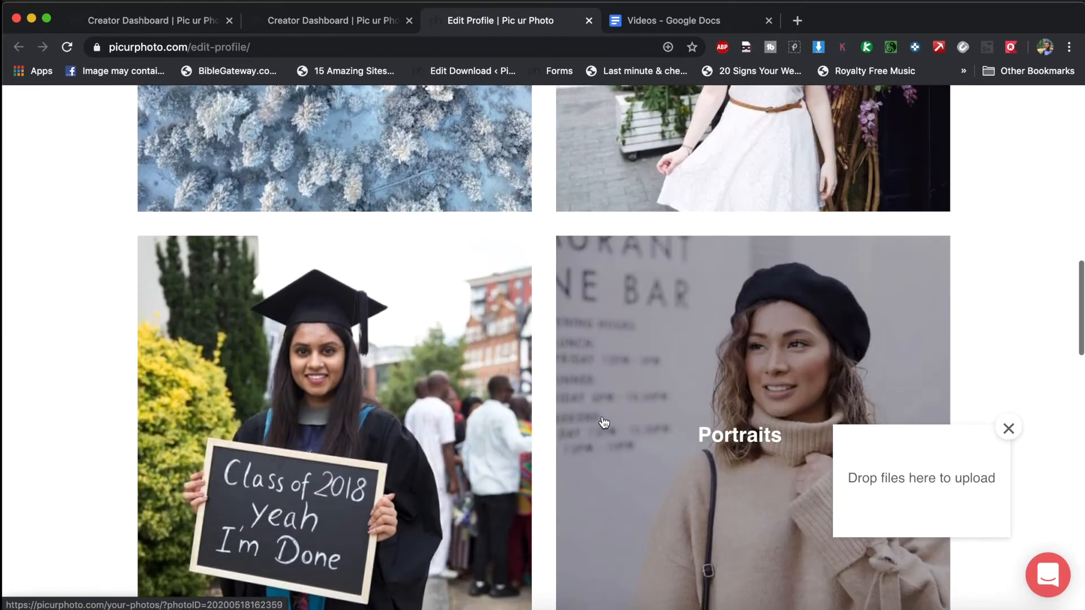
scroll(603, 421, "up", 3)
scroll(603, 421, "down", 12)
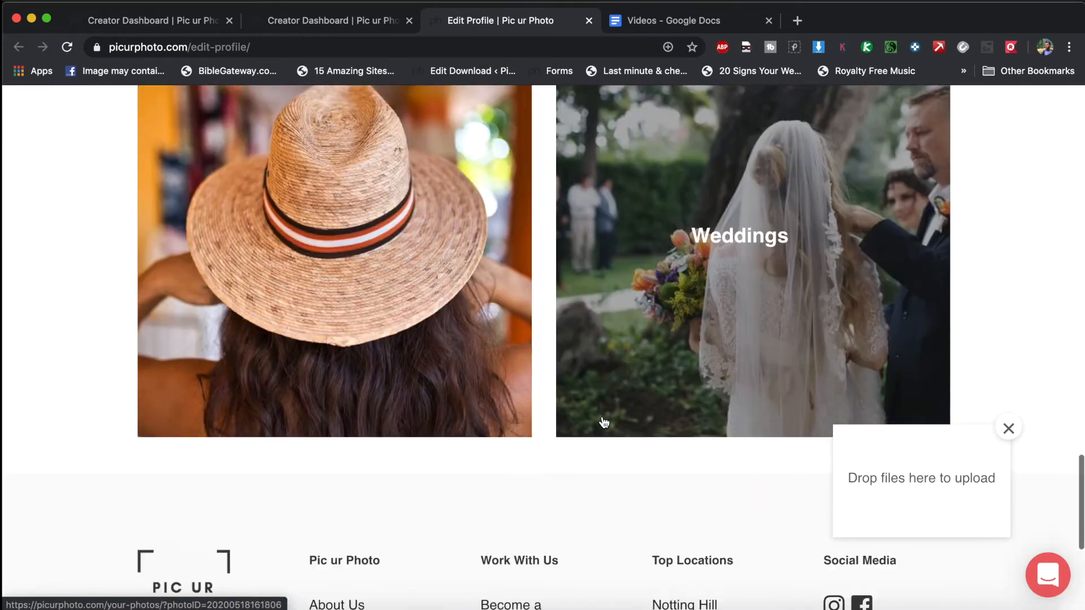
scroll(602, 415, "up", 3)
left_click(911, 606)
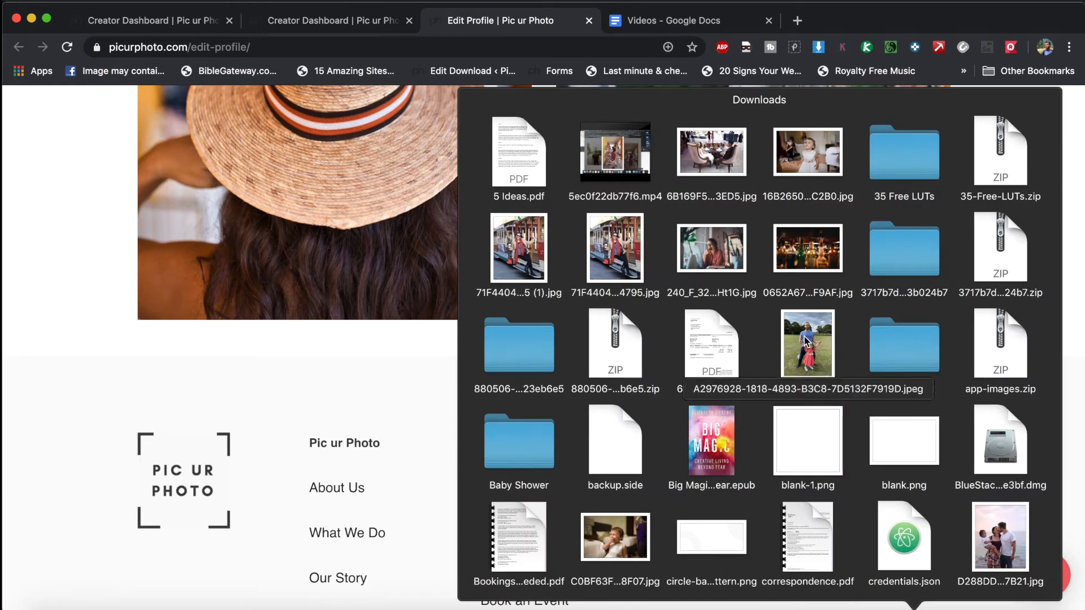
left_click_drag(967, 519, 913, 466)
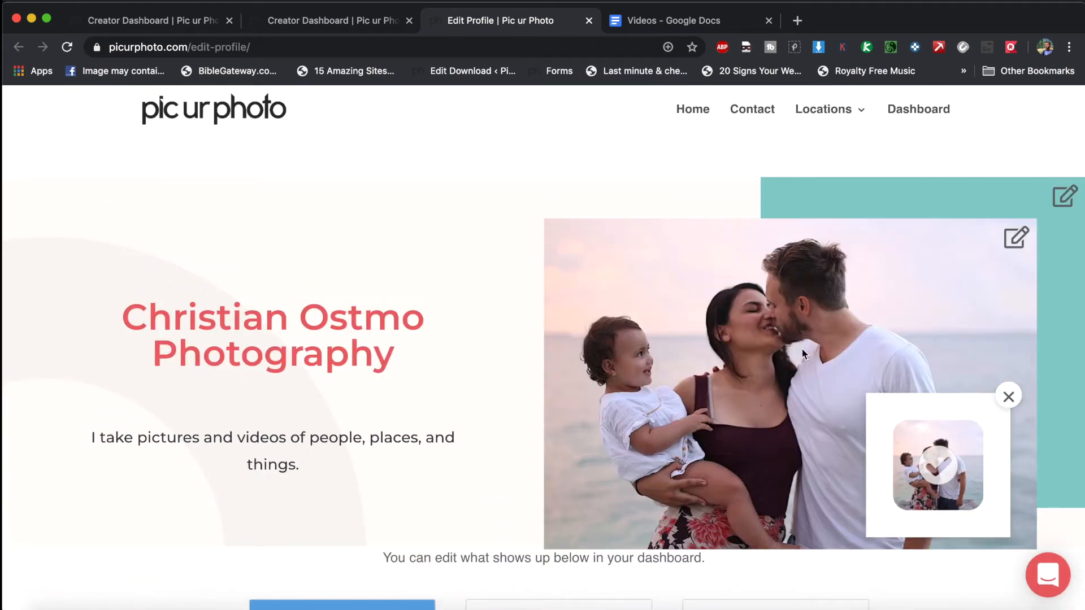
- Set the colour block behind the profile photo to the red-orange swatch and reload the page
left_click(871, 196)
left_click(498, 517)
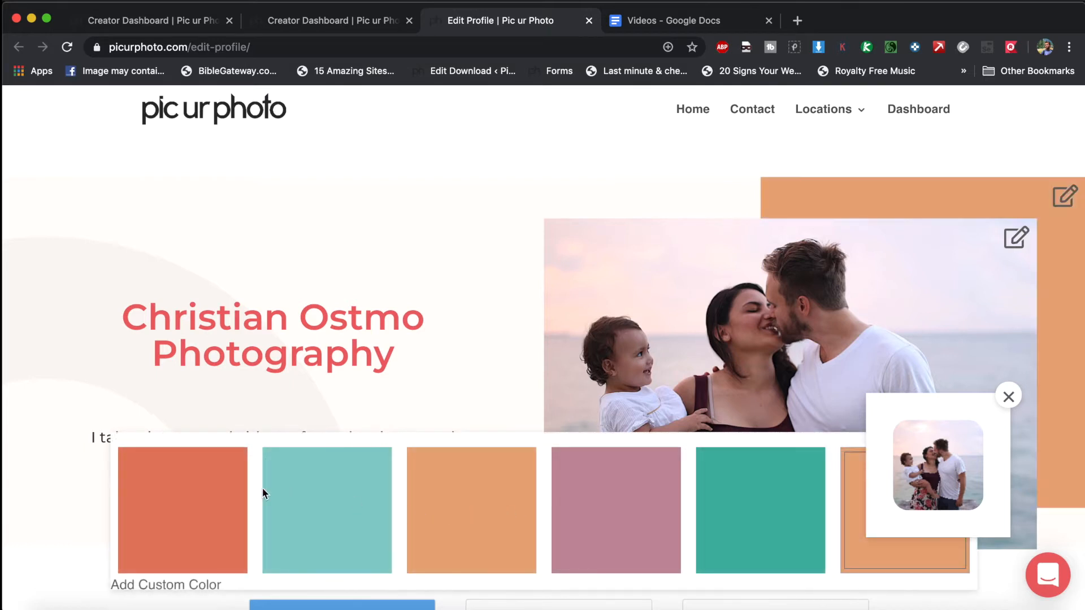
left_click(232, 501)
left_click(612, 42)
key("Return")
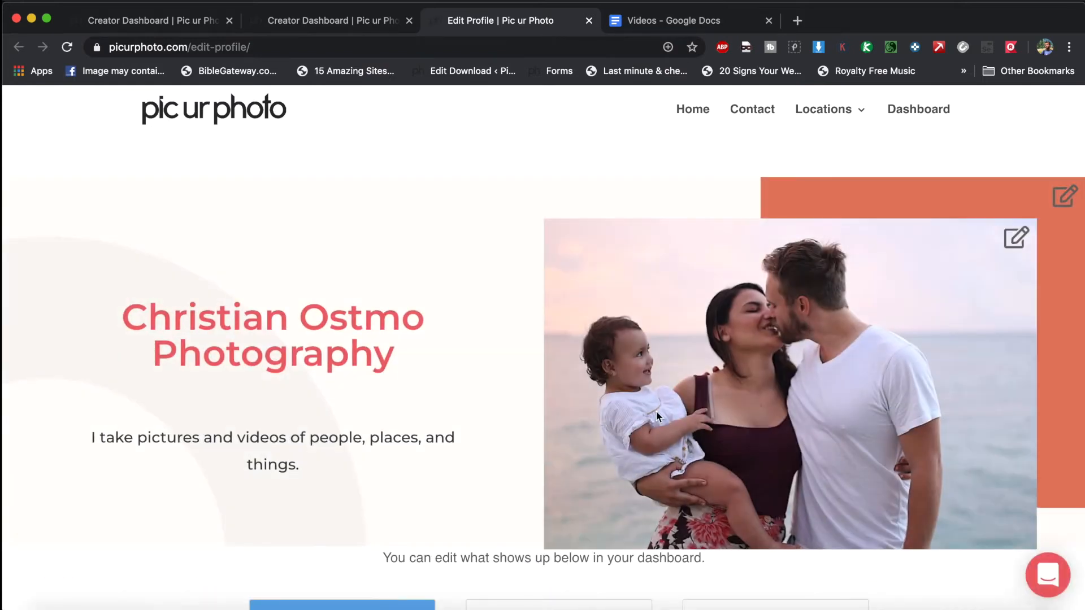
- Review the edited profile header and the public galleries listed below it
scroll(684, 340, "down", 2)
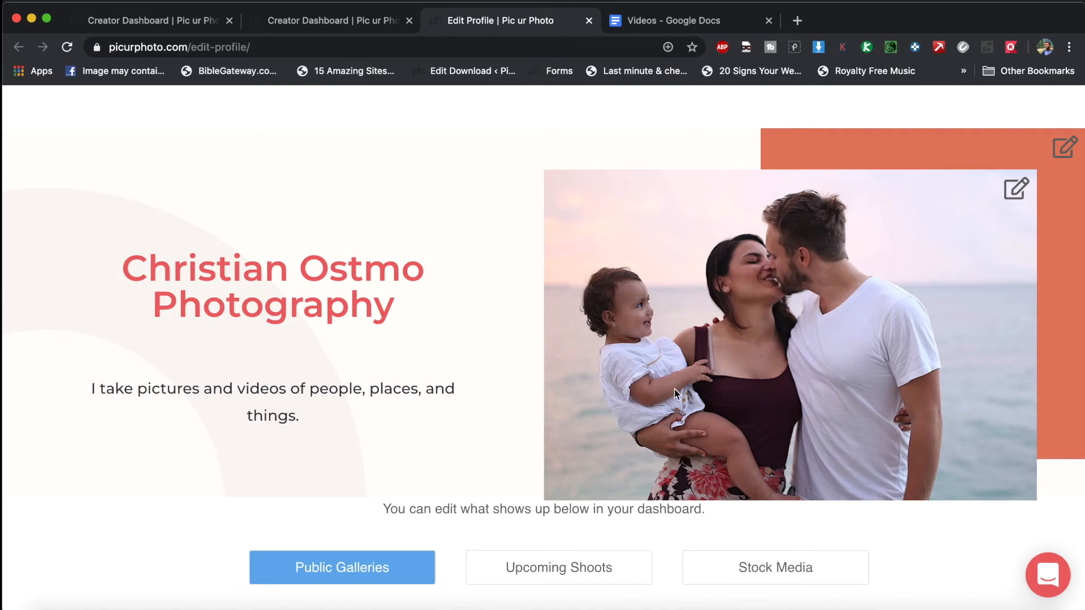
scroll(952, 251, "down", 5)
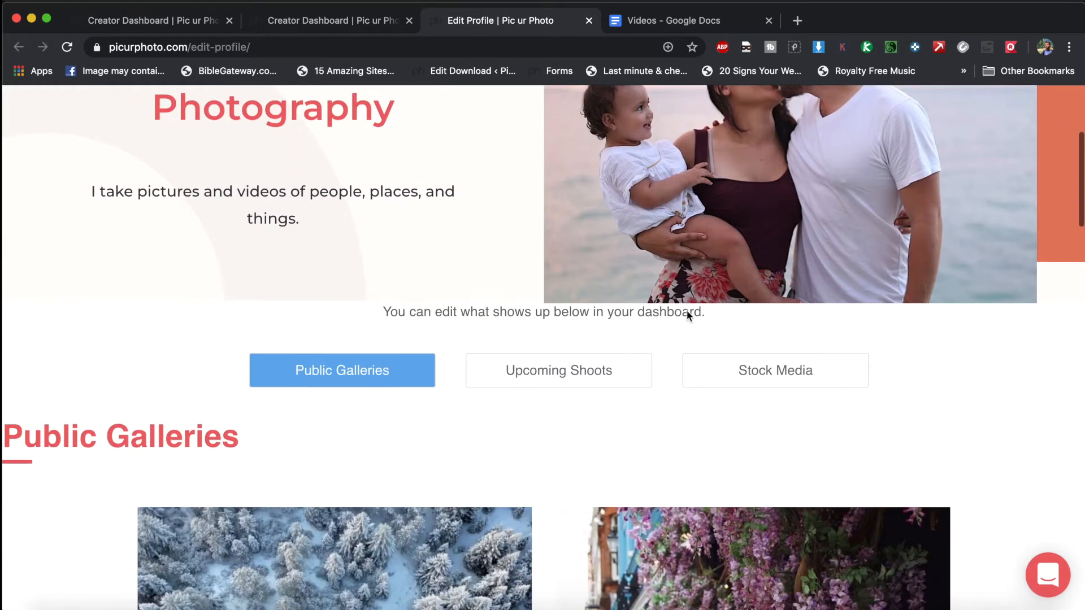
scroll(752, 367, "up", 5)
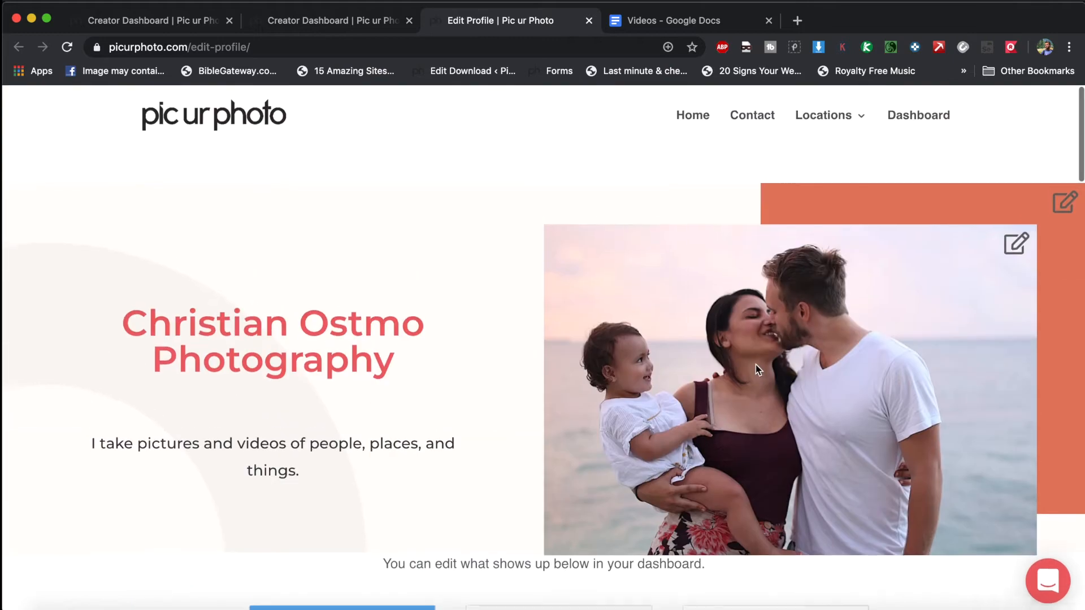
scroll(508, 296, "down", 10)
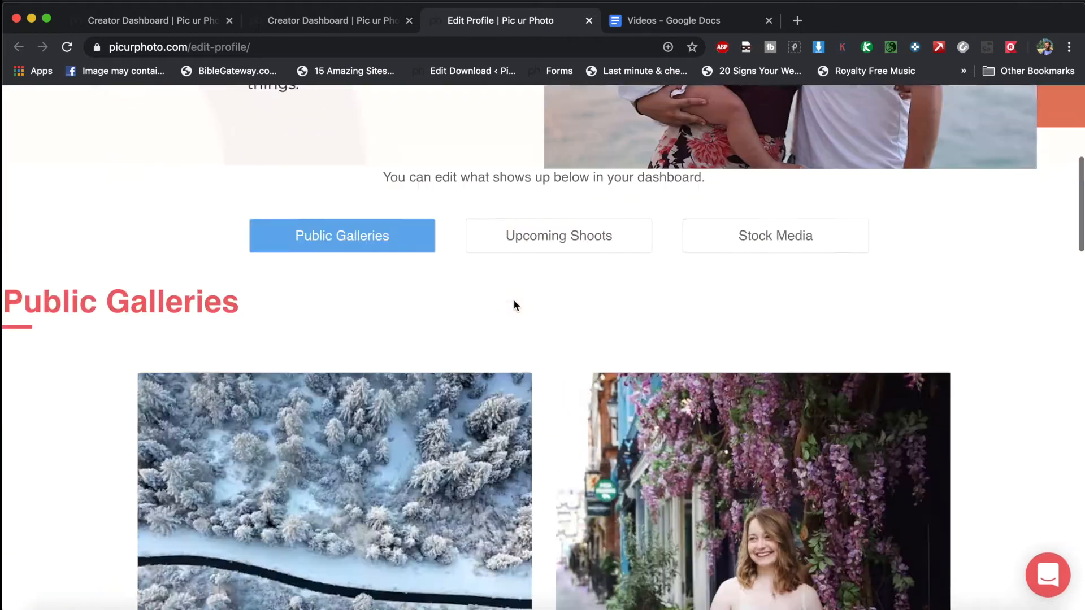
scroll(406, 428, "down", 10)
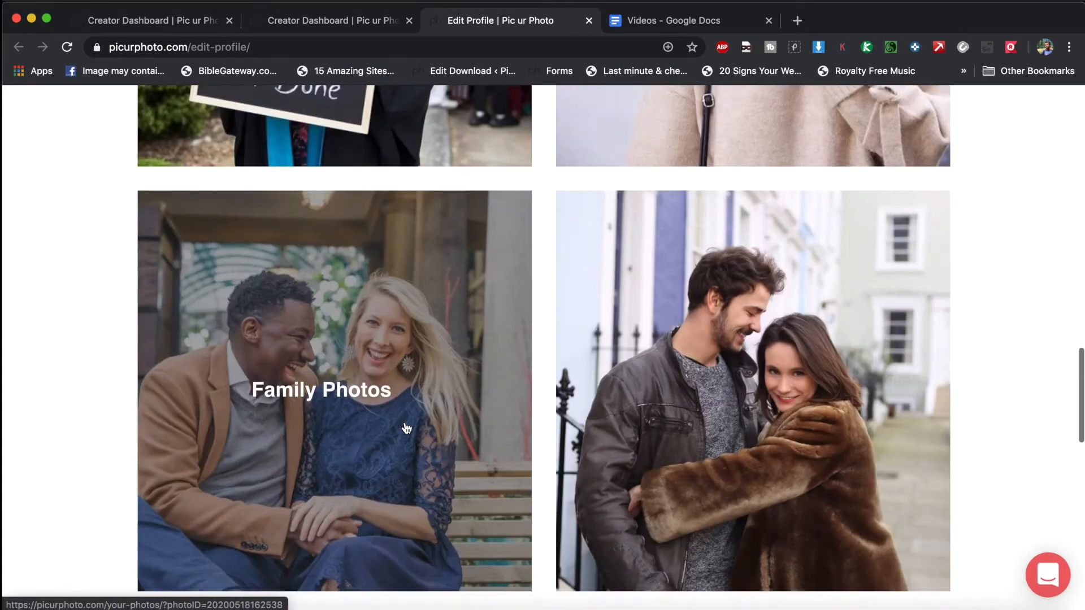
scroll(405, 428, "up", 20)
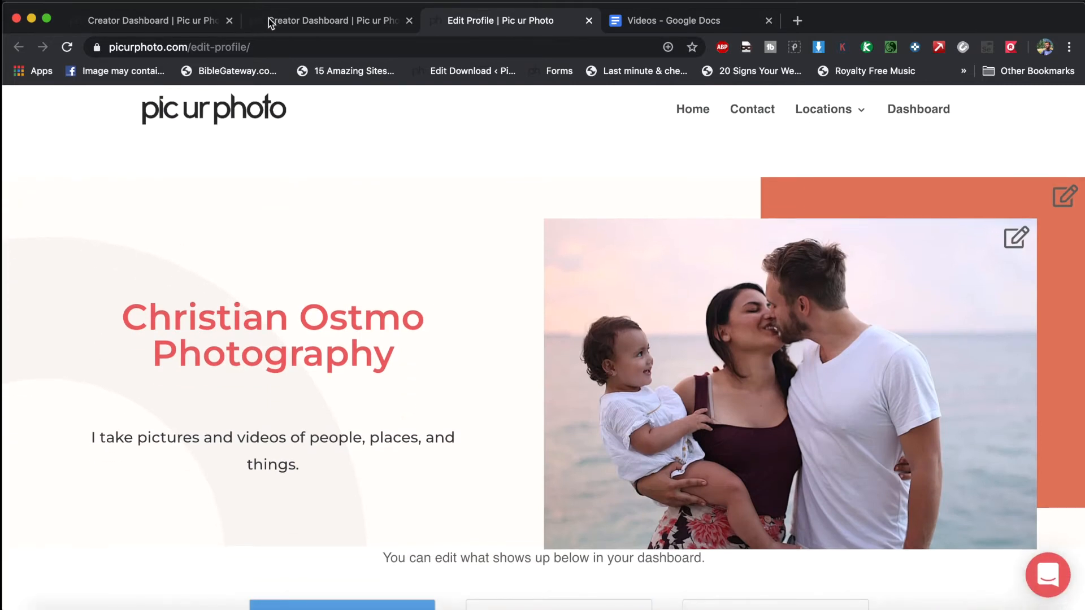
- Close the profile editor and open the public profile from the reloaded creator dashboard
left_click(269, 18)
left_click(249, 45)
key("Return")
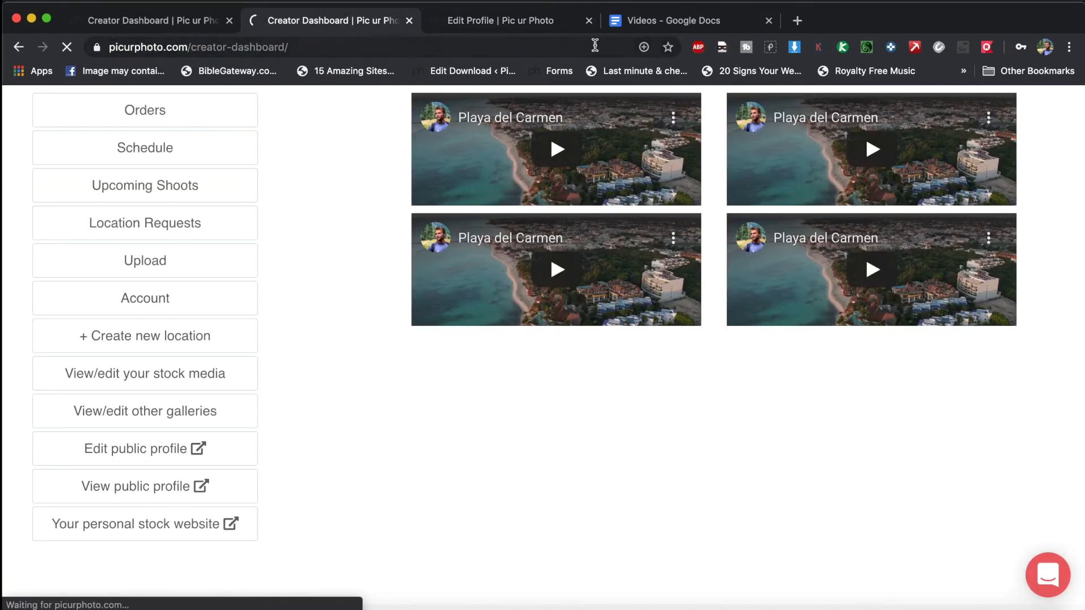
left_click(593, 30)
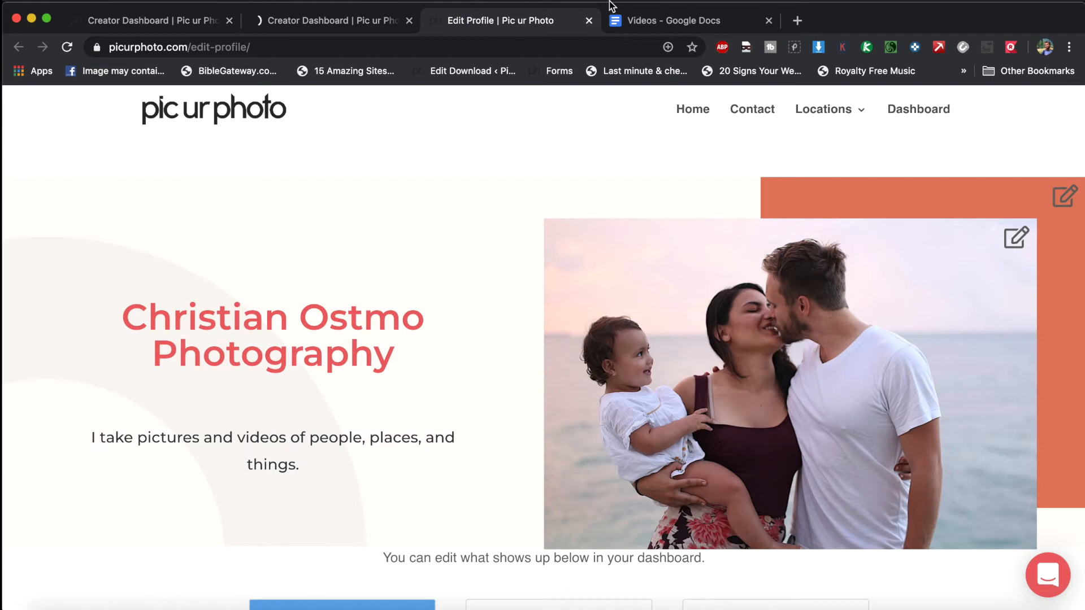
left_click(589, 20)
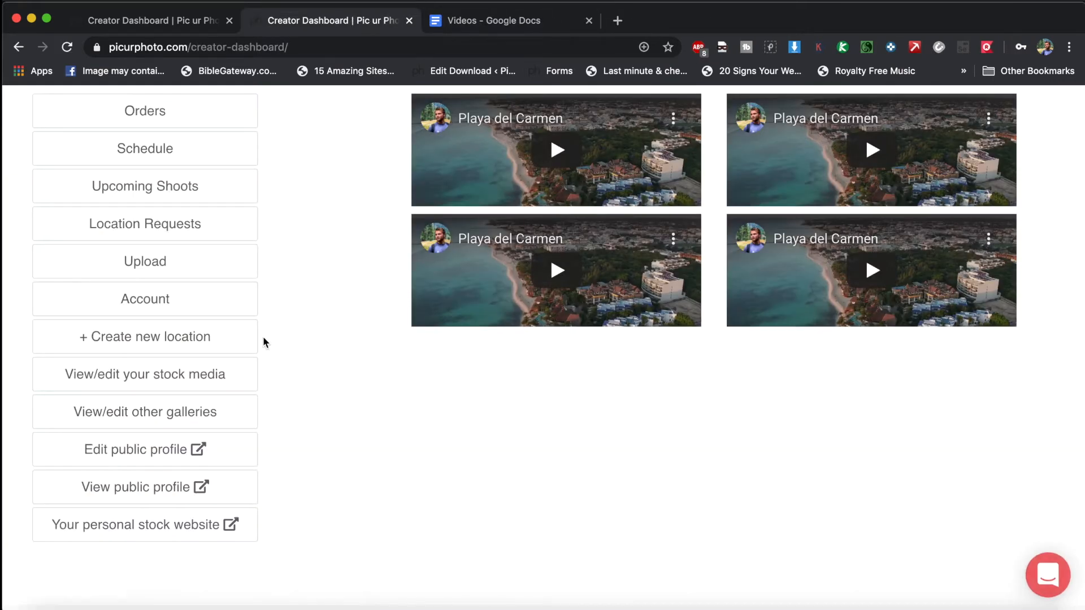
left_click(156, 487)
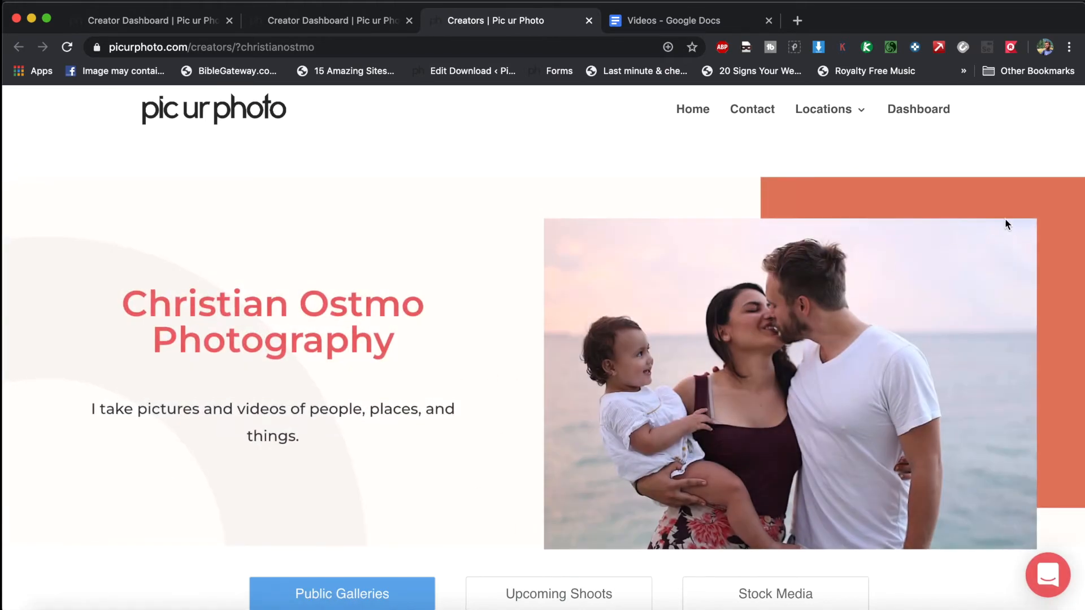
- Check the heading, photo, colour block and galleries on the public profile page
left_click_drag(219, 360, 304, 359)
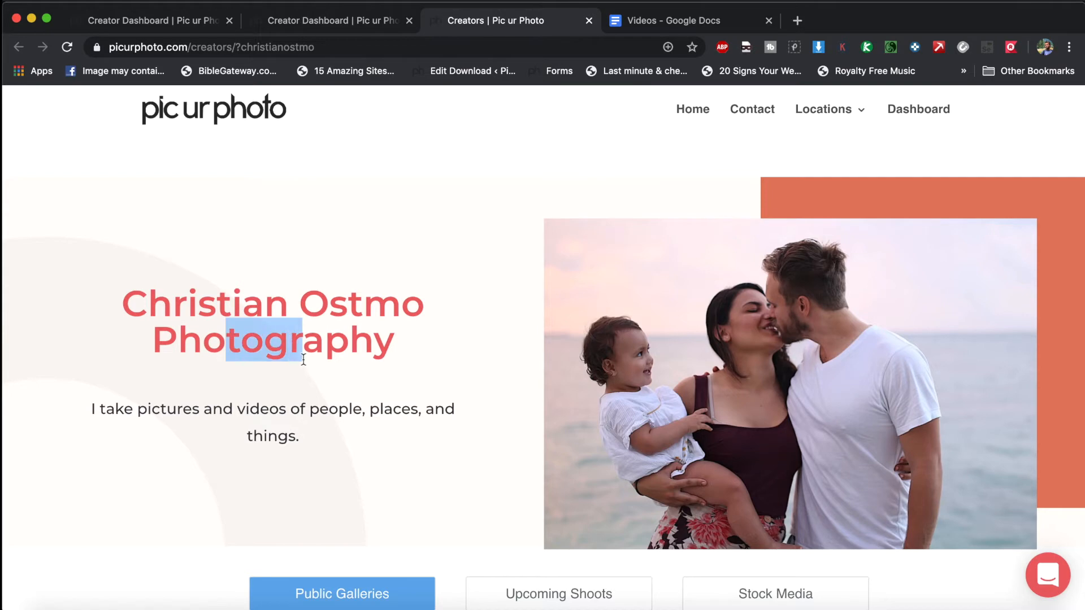
scroll(512, 377, "down", 4)
scroll(512, 377, "up", 4)
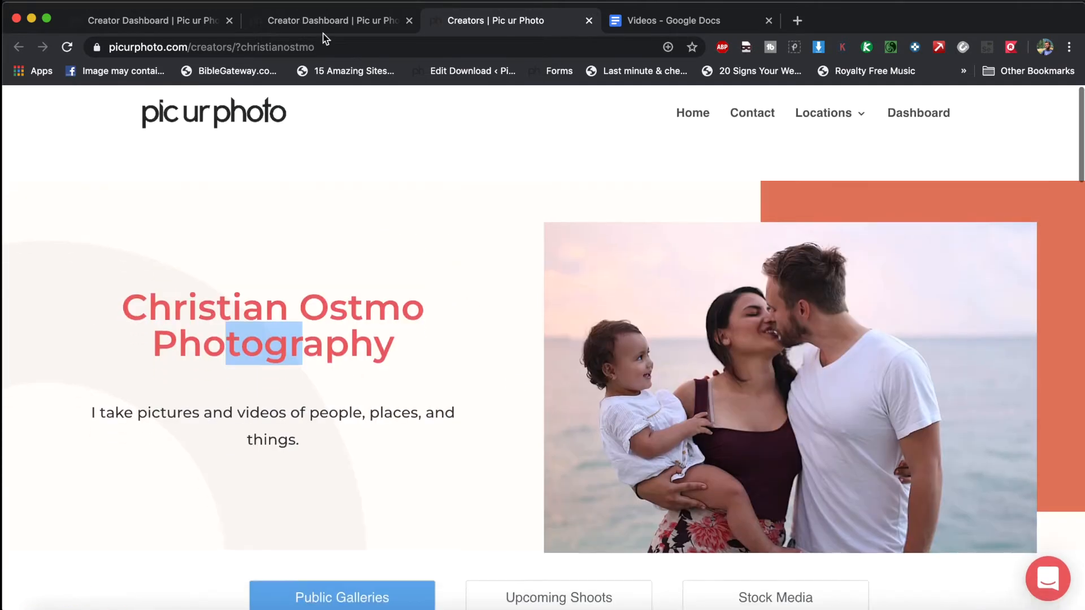
scroll(329, 326, "down", 10)
scroll(330, 327, "up", 7)
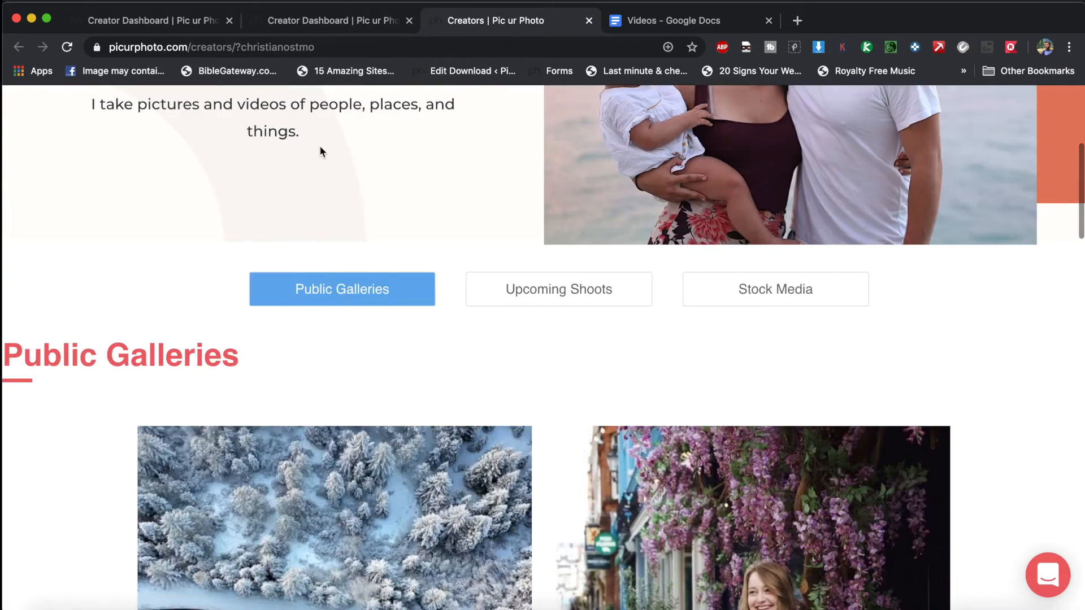
scroll(317, 150, "up", 5)
- Return to the creator dashboard and open the account settings
left_click(293, 25)
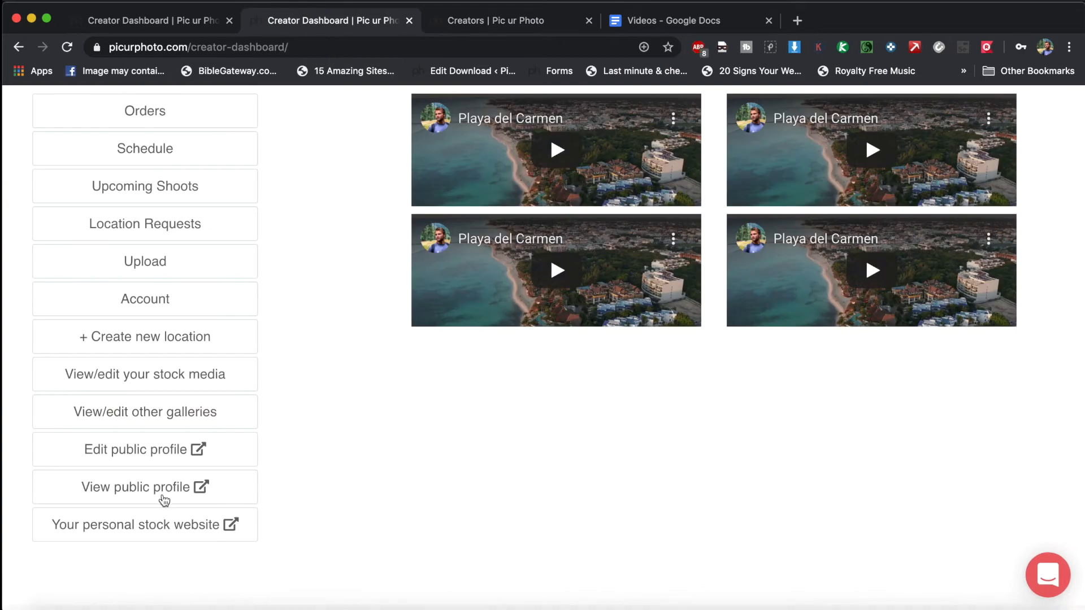
scroll(135, 475, "up", 3)
left_click(142, 441)
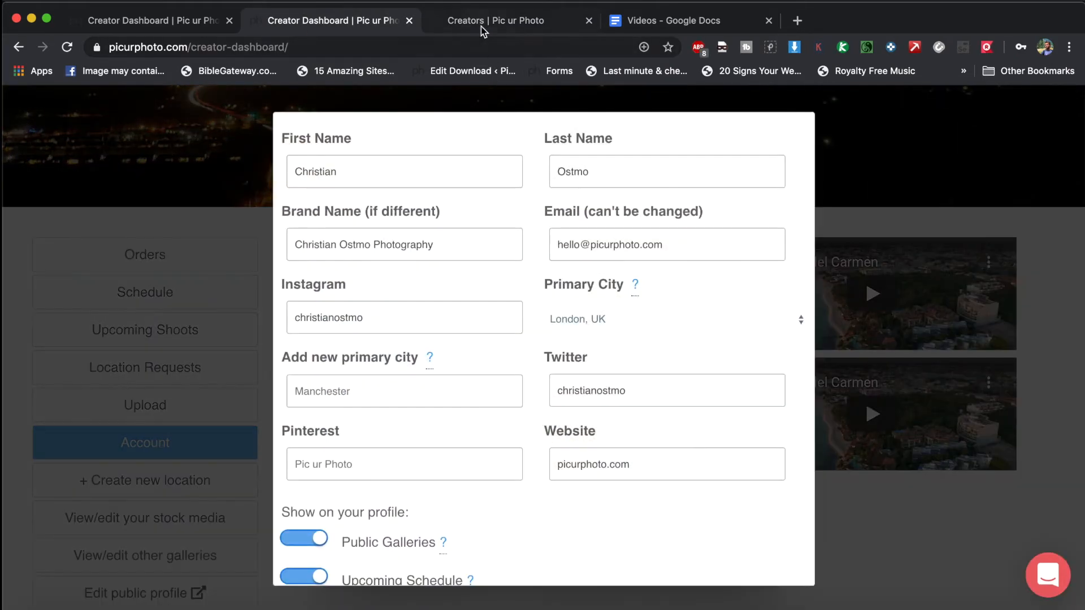
- Look through the Upcoming Shoots, Stock Media and Public Galleries sections of the public profile
left_click(481, 26)
scroll(463, 448, "down", 3)
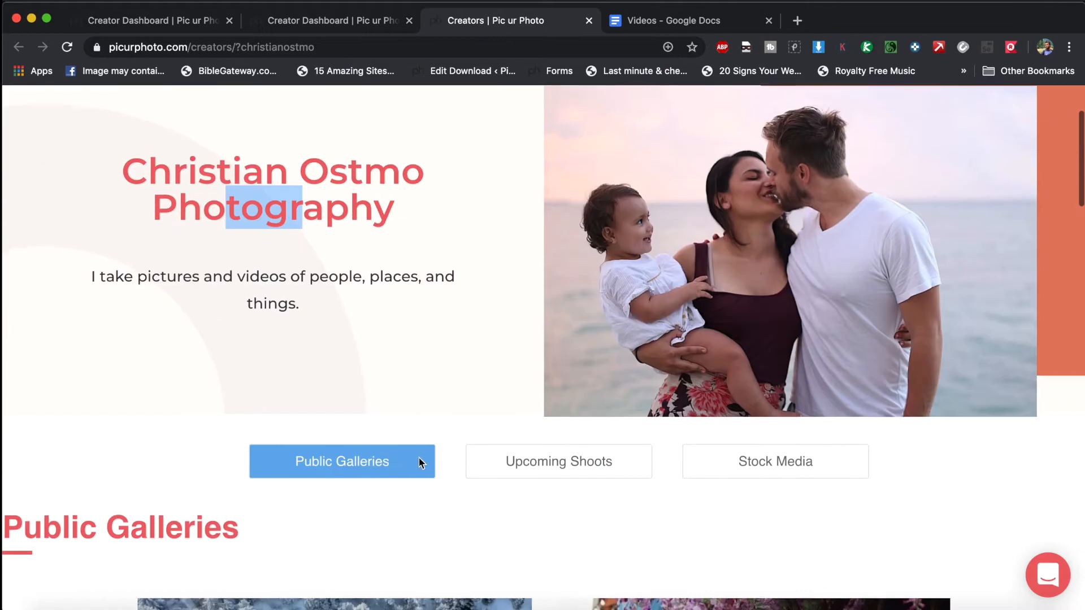
scroll(554, 465, "down", 5)
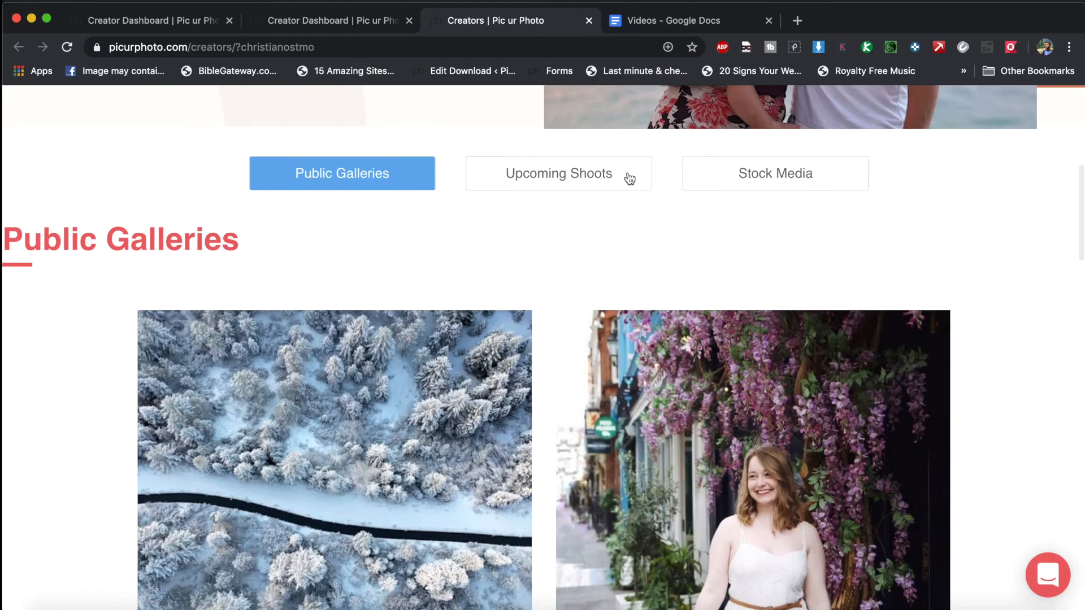
left_click(609, 179)
left_click(842, 181)
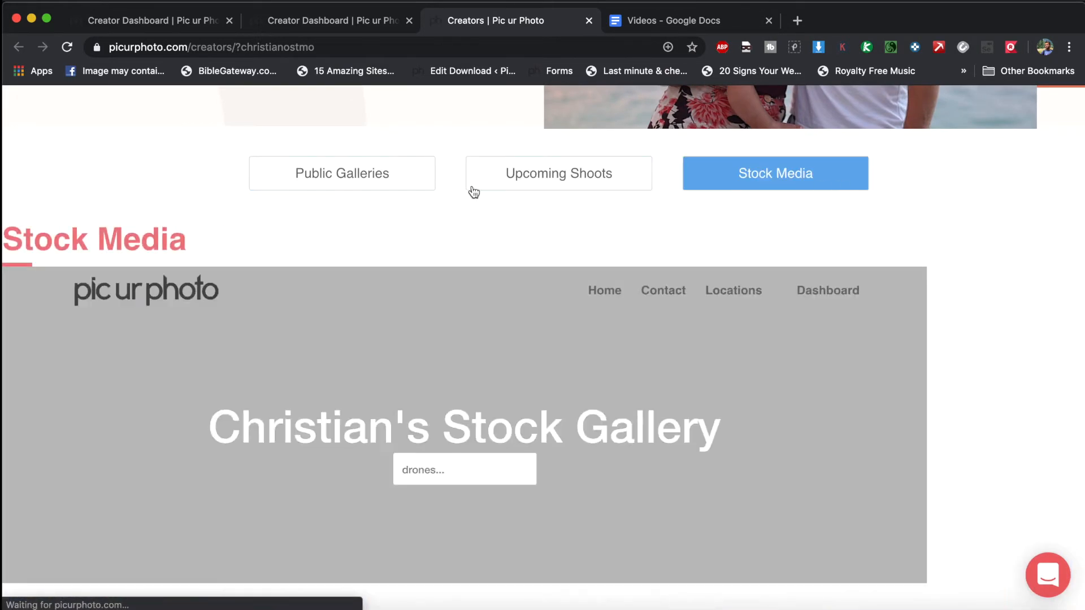
left_click(415, 177)
- Examine the options for what shows on the profile in the account settings, and close the settings
left_click(326, 22)
scroll(432, 418, "down", 3)
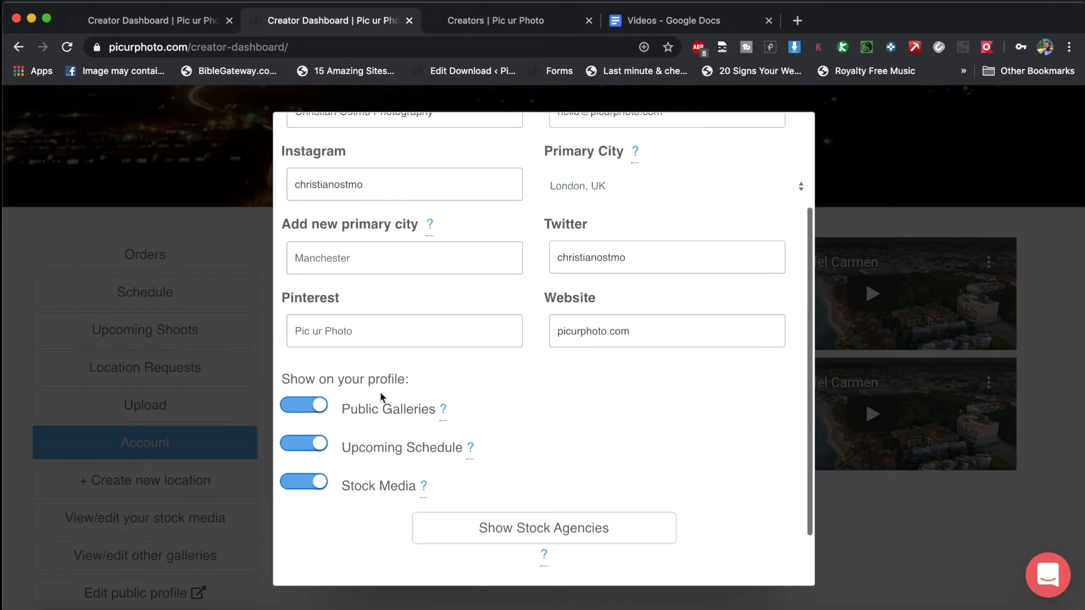
scroll(208, 370, "up", 2)
left_click(208, 371)
scroll(220, 363, "up", 3)
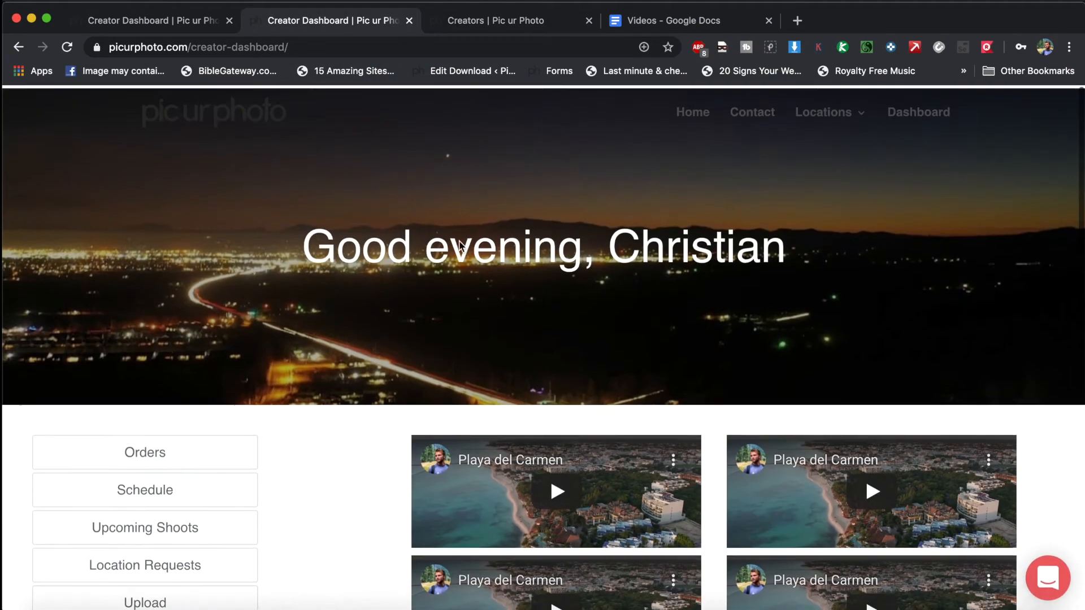
- Reopen the account settings from the creator dashboard and go to the city and social profile fields
scroll(366, 324, "down", 2)
scroll(171, 536, "down", 2)
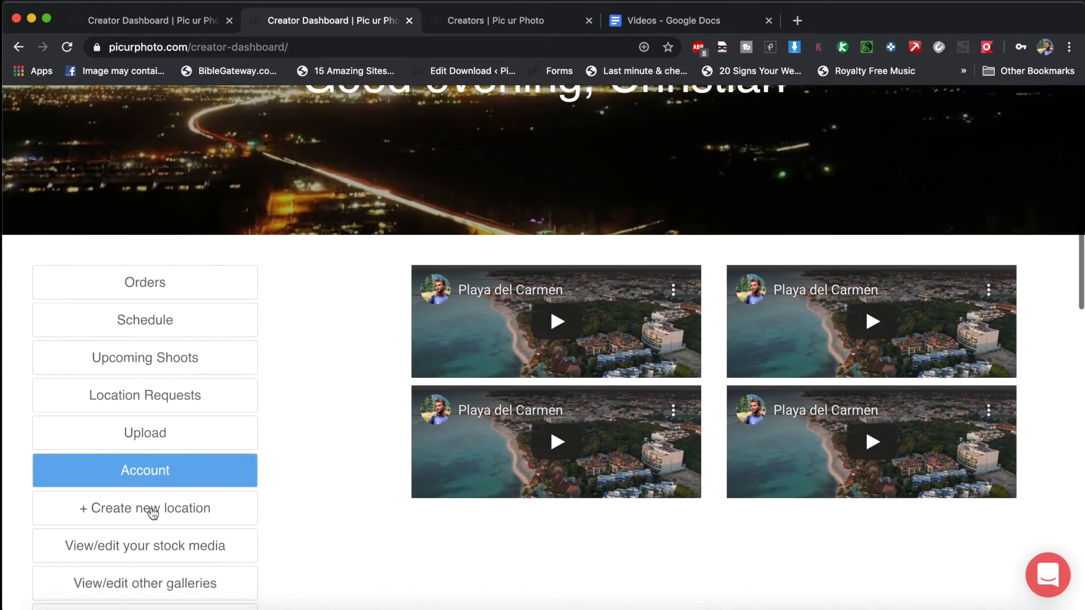
left_click(141, 490)
scroll(427, 305, "down", 3)
- Try New York City and Medford, OR as the primary city, and return it to London, UK
left_click(637, 206)
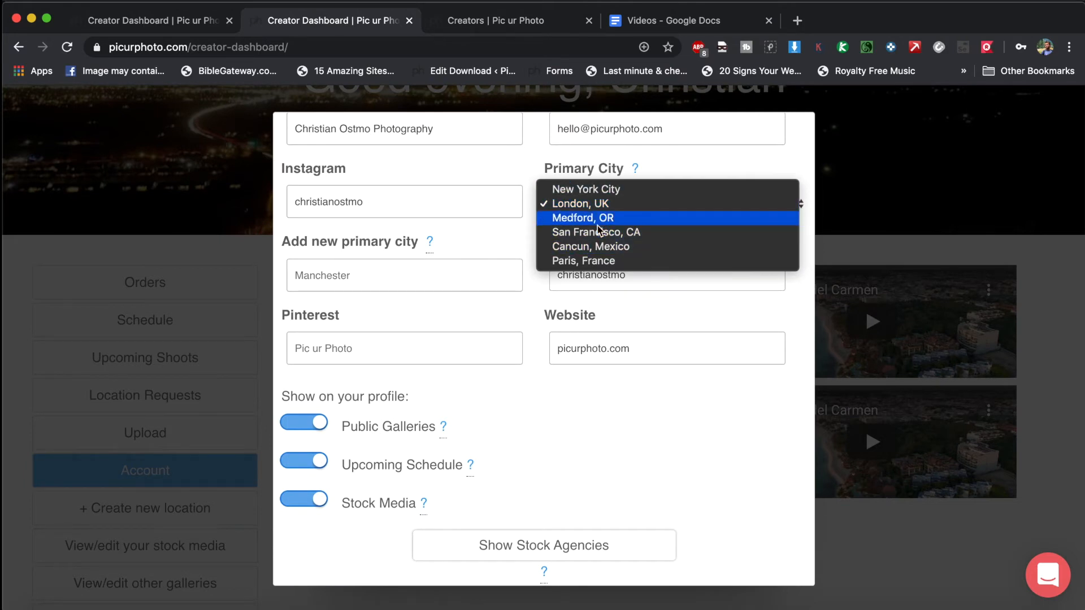
left_click(574, 191)
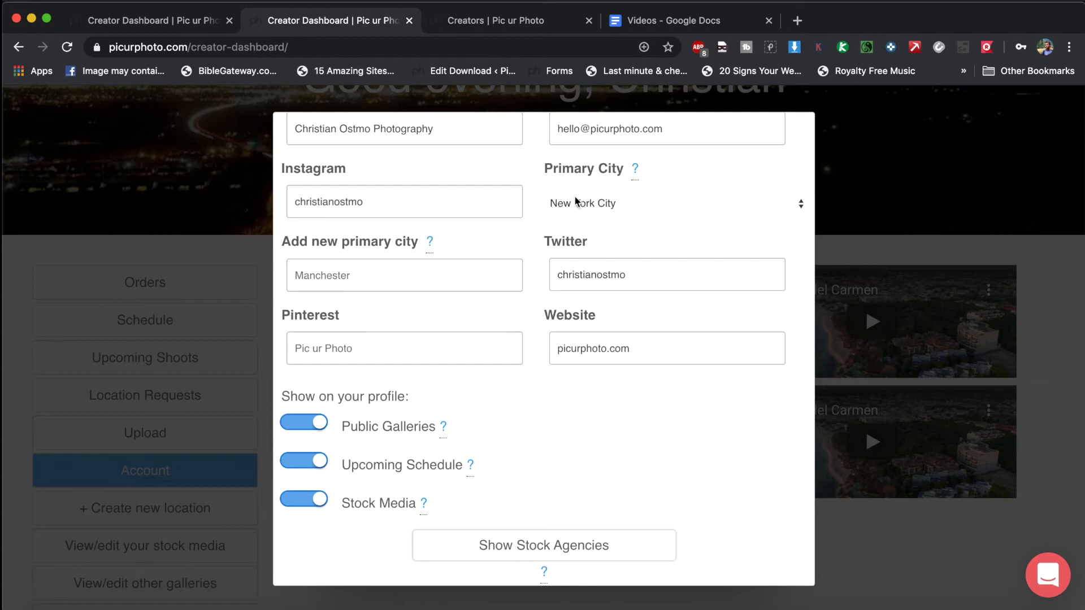
left_click(575, 198)
left_click(564, 230)
left_click(567, 215)
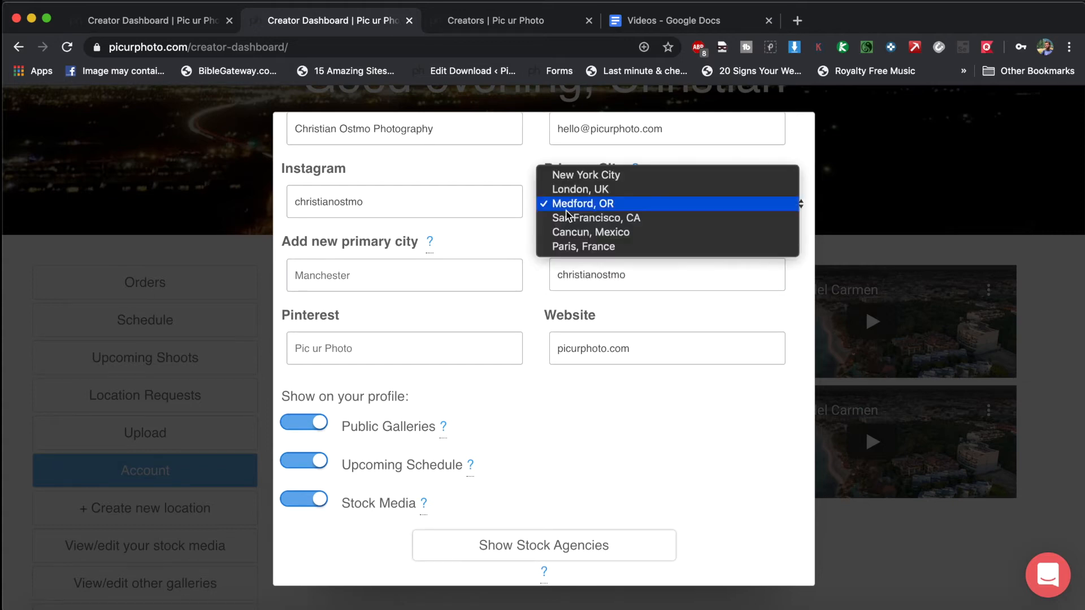
left_click(575, 189)
- Show only Public Galleries on the profile, with Upcoming Schedule and Stock Media switched off, and save the account settings
scroll(563, 431, "down", 1)
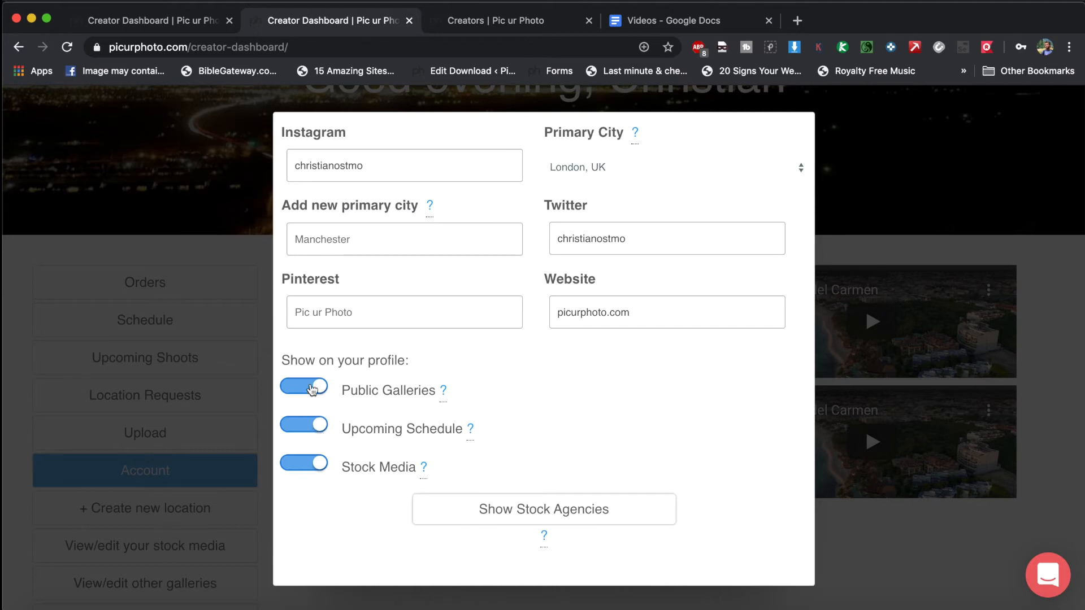
left_click(312, 390)
scroll(562, 500, "down", 1)
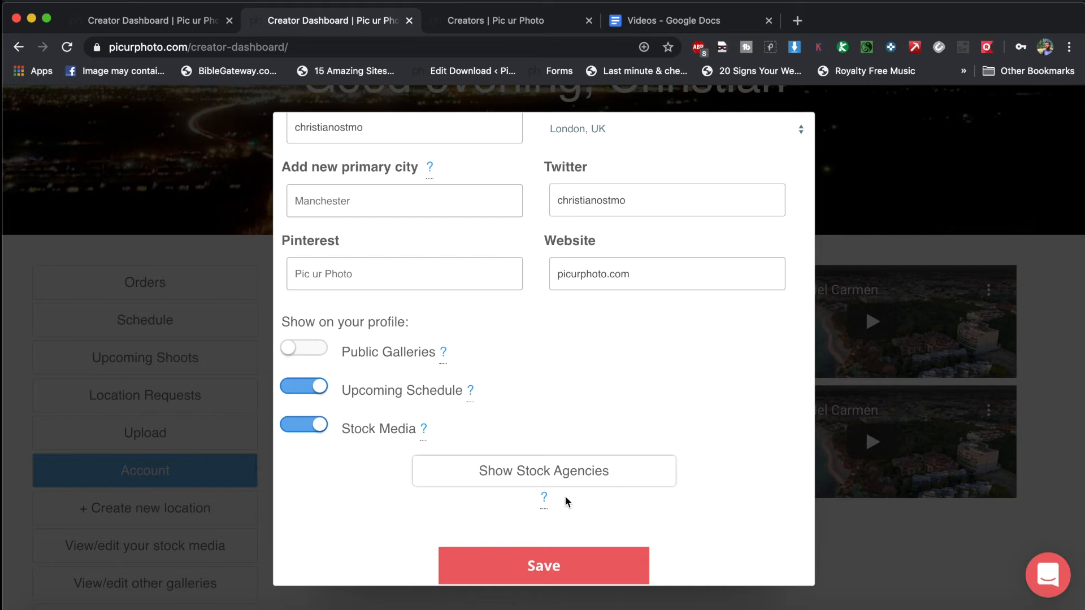
left_click(318, 389)
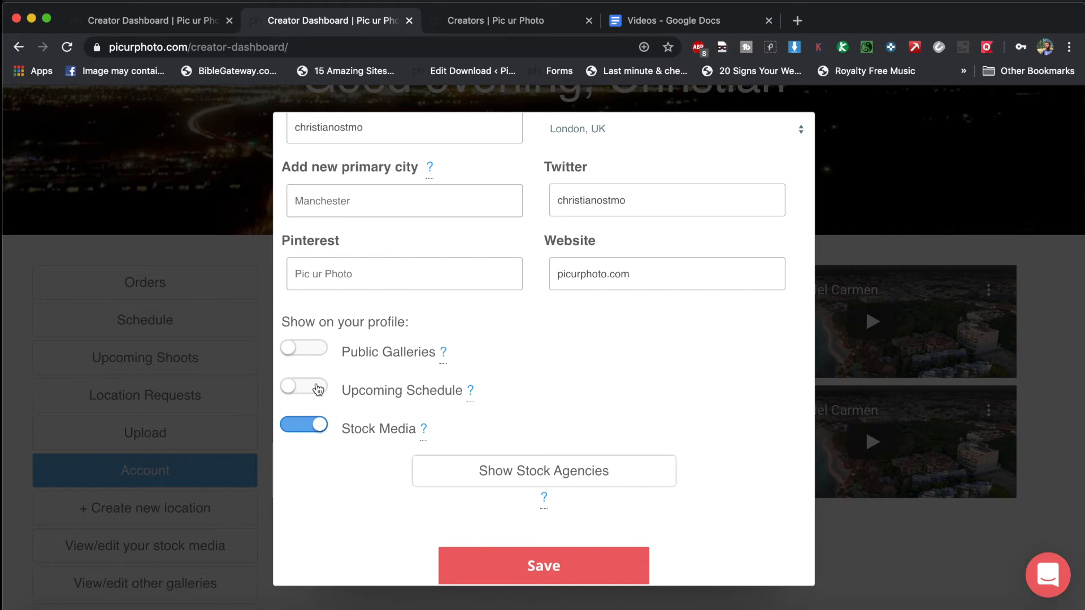
left_click(309, 350)
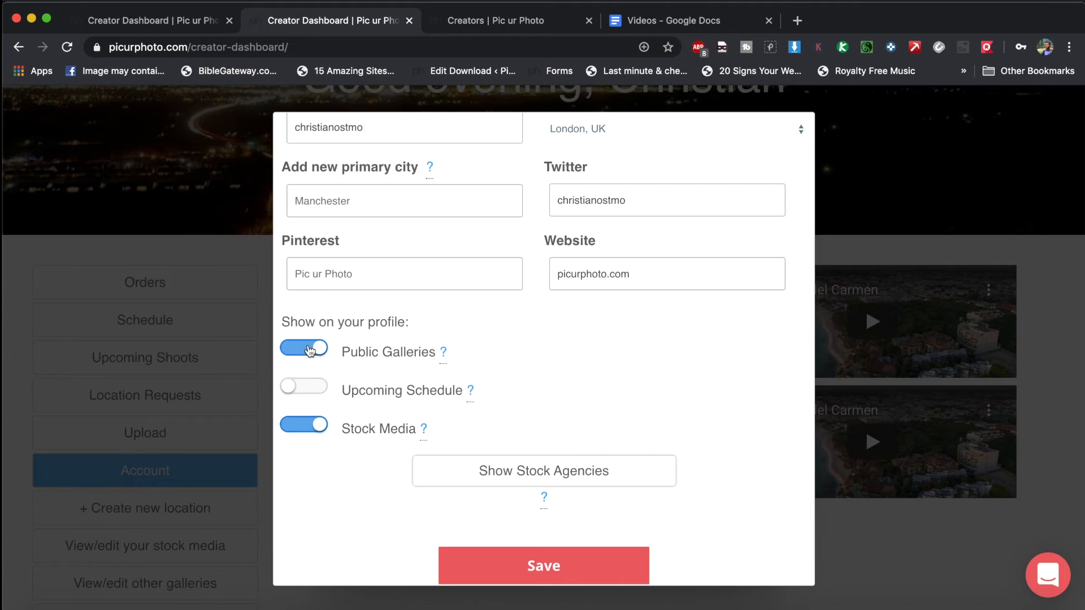
left_click(311, 426)
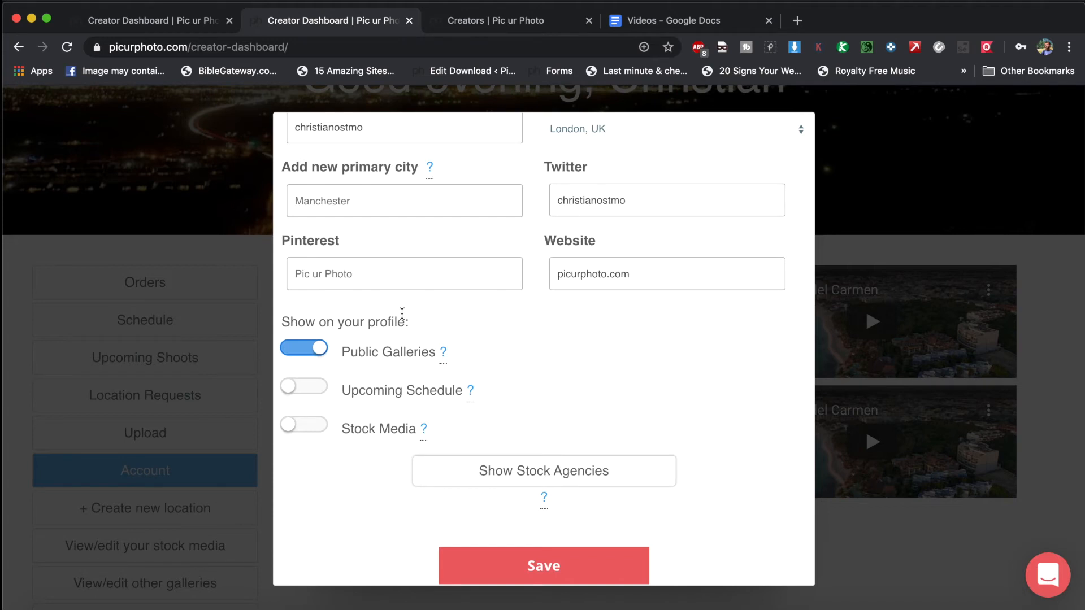
scroll(531, 474, "down", 1)
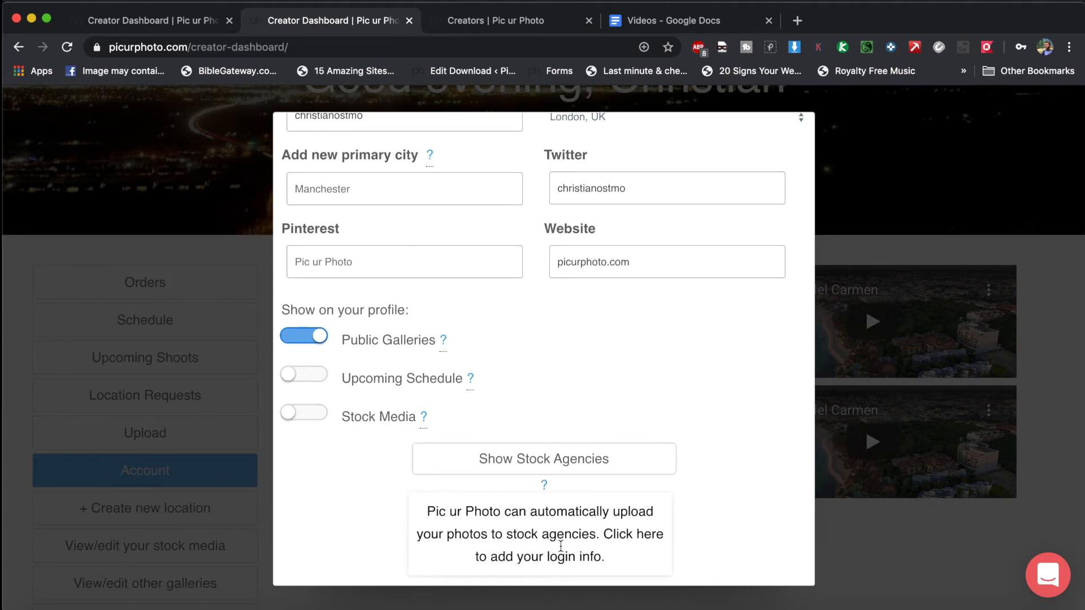
scroll(540, 486, "down", 3)
left_click(550, 545)
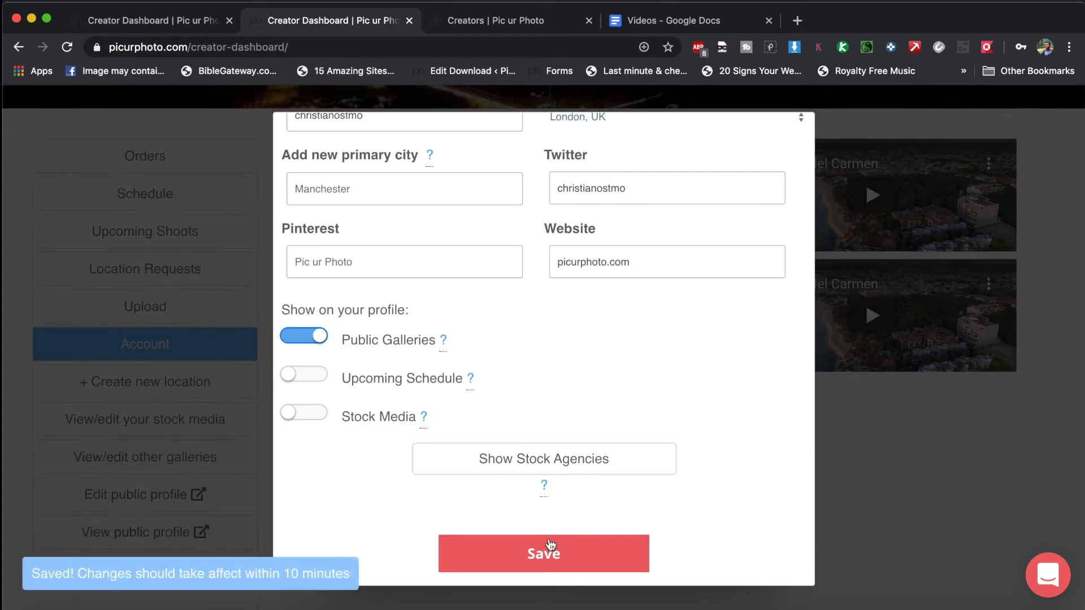
- Reload the public profile page to check which sections it offers
left_click(501, 24)
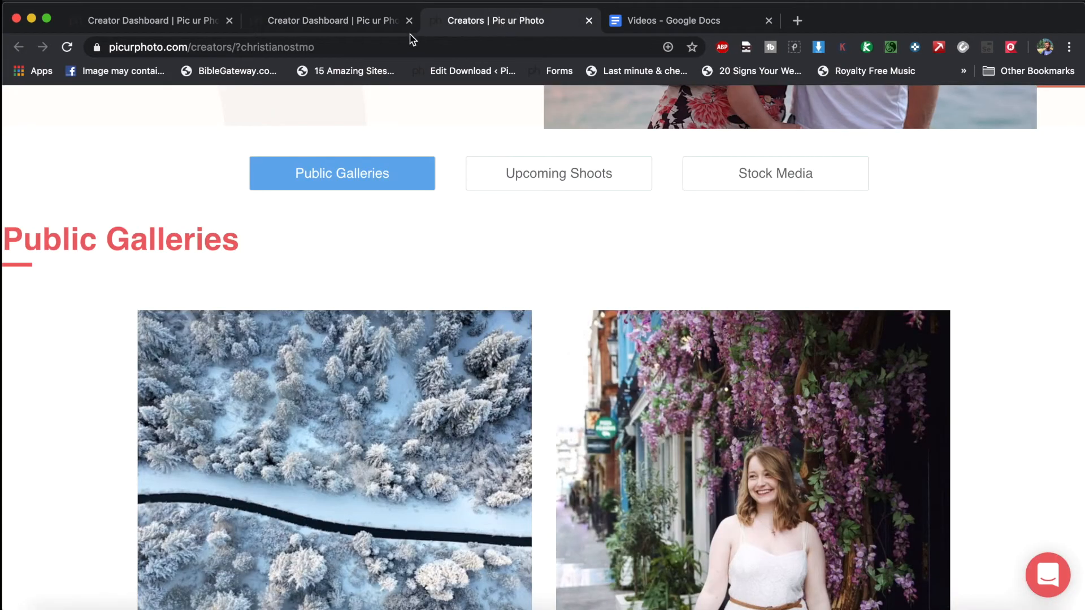
left_click(398, 44)
key("Return")
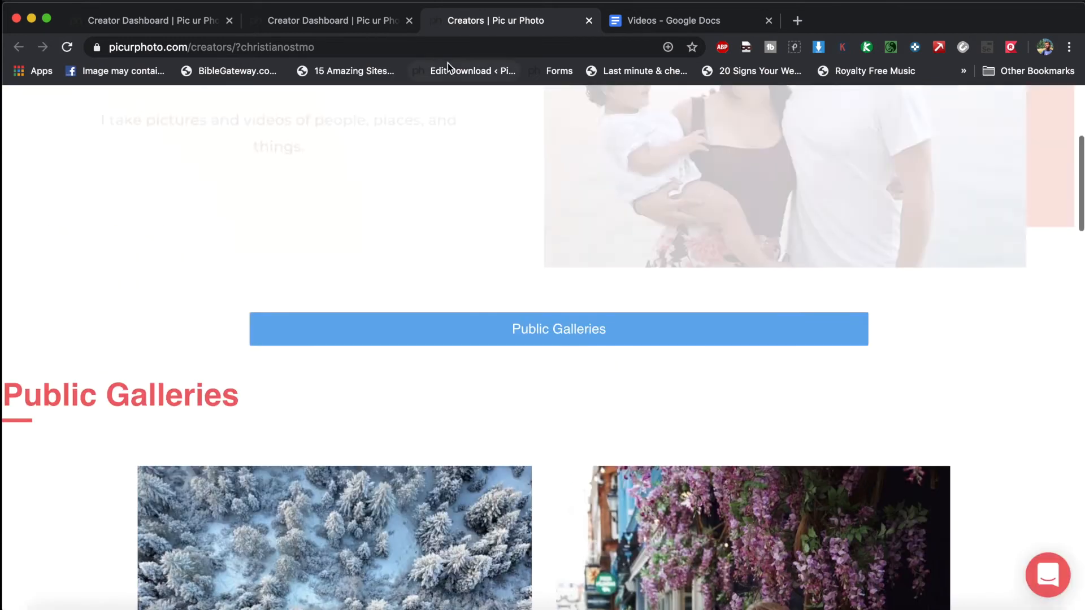
- Switch Stock Media back on for the profile in the account settings and save
left_click(367, 26)
left_click(305, 413)
left_click(526, 557)
- Reload the public profile again and view its Stock Media section
left_click(509, 19)
left_click(452, 49)
key("Return")
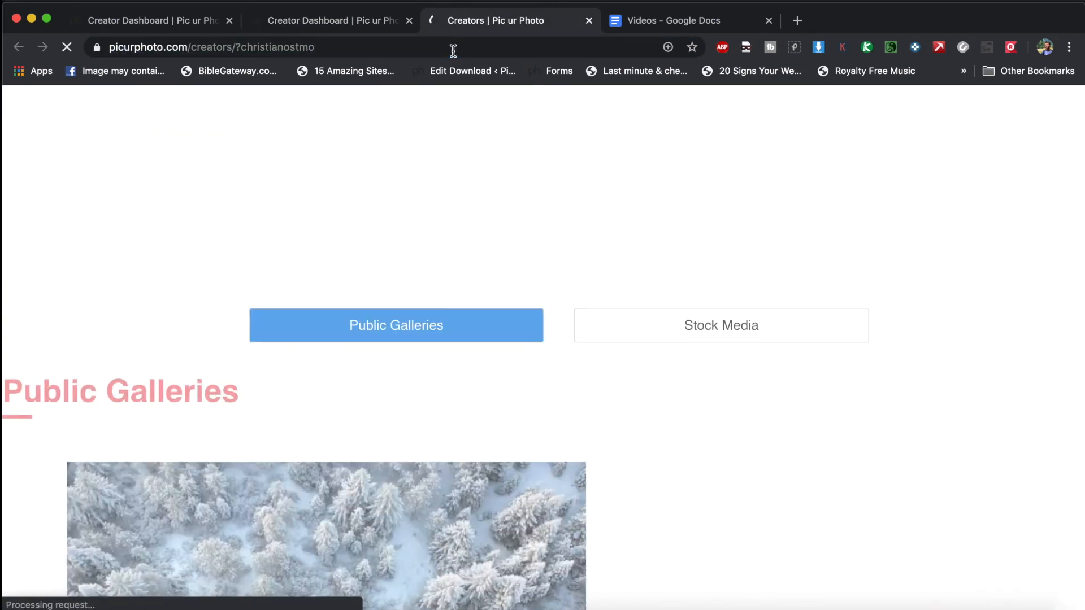
left_click(661, 432)
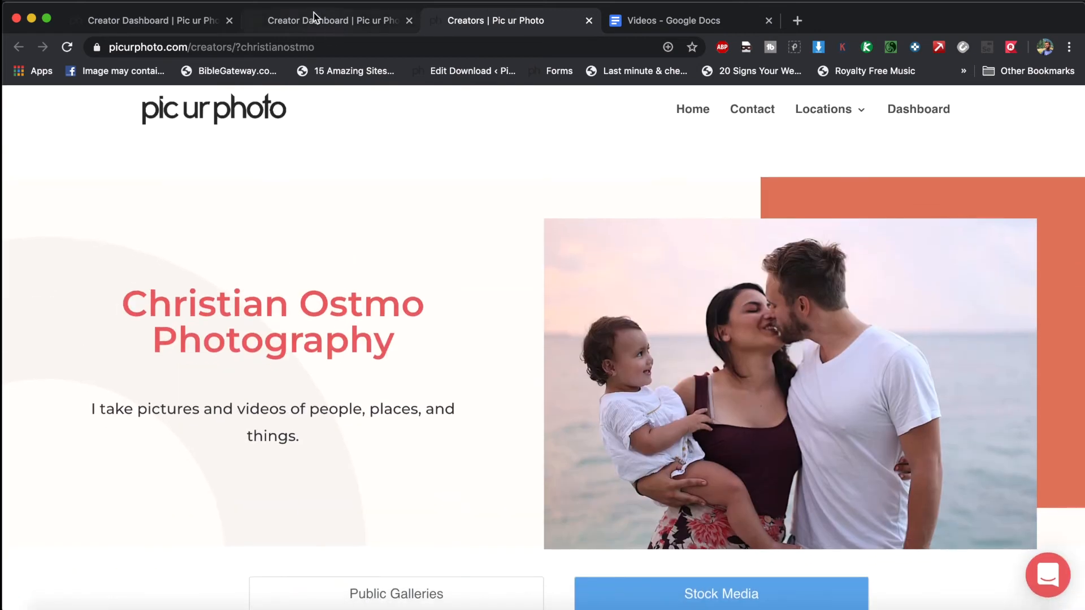
- Return to the account settings, check the available primary cities, and enter Berlin, Germany as a new primary city
left_click(317, 19)
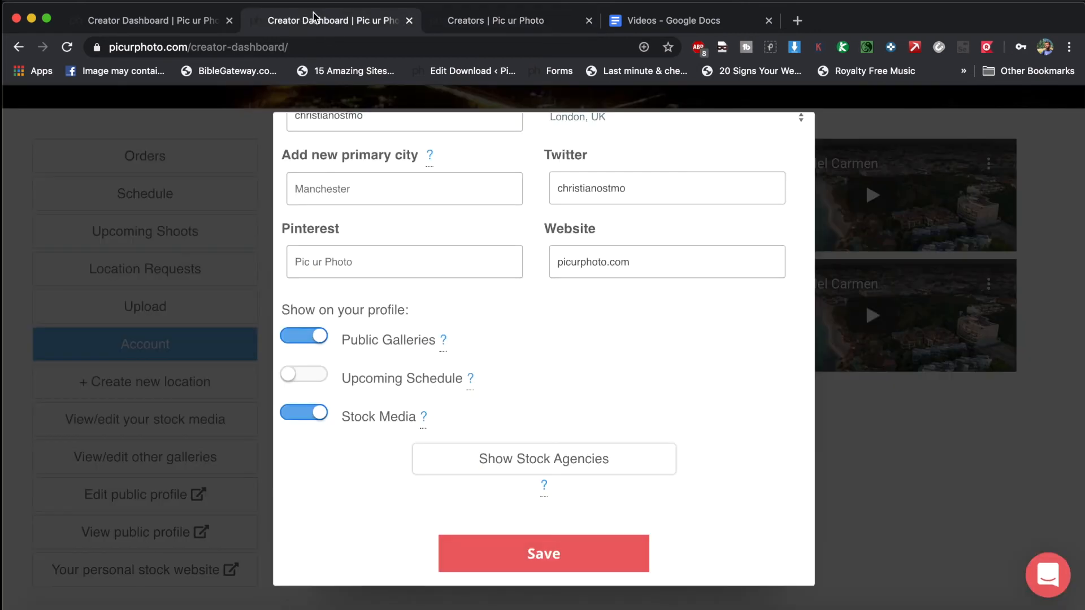
scroll(450, 380, "up", 4)
left_click(441, 392)
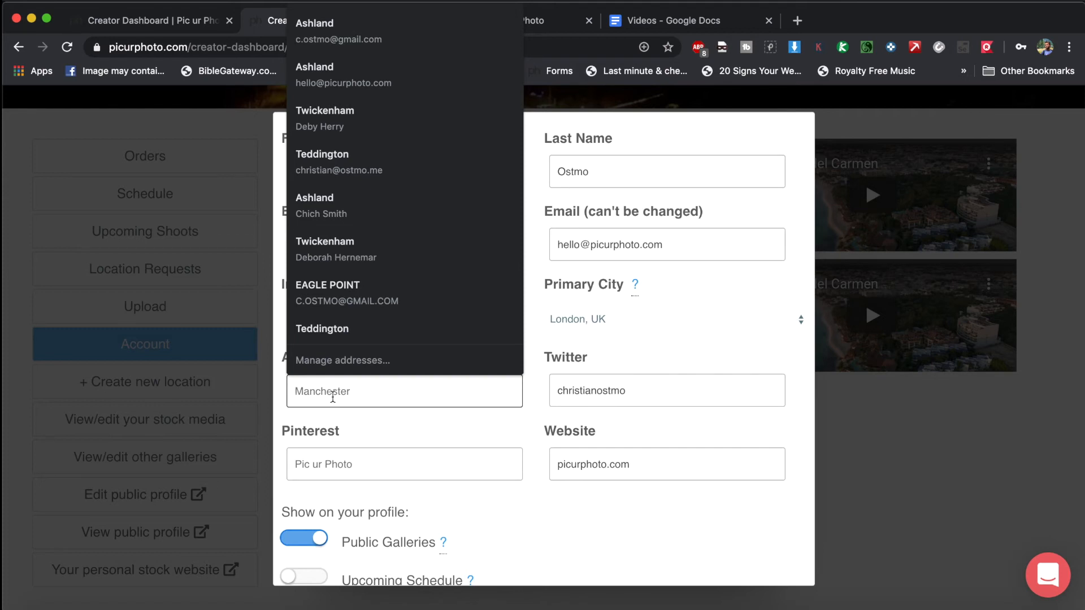
type("Berlin")
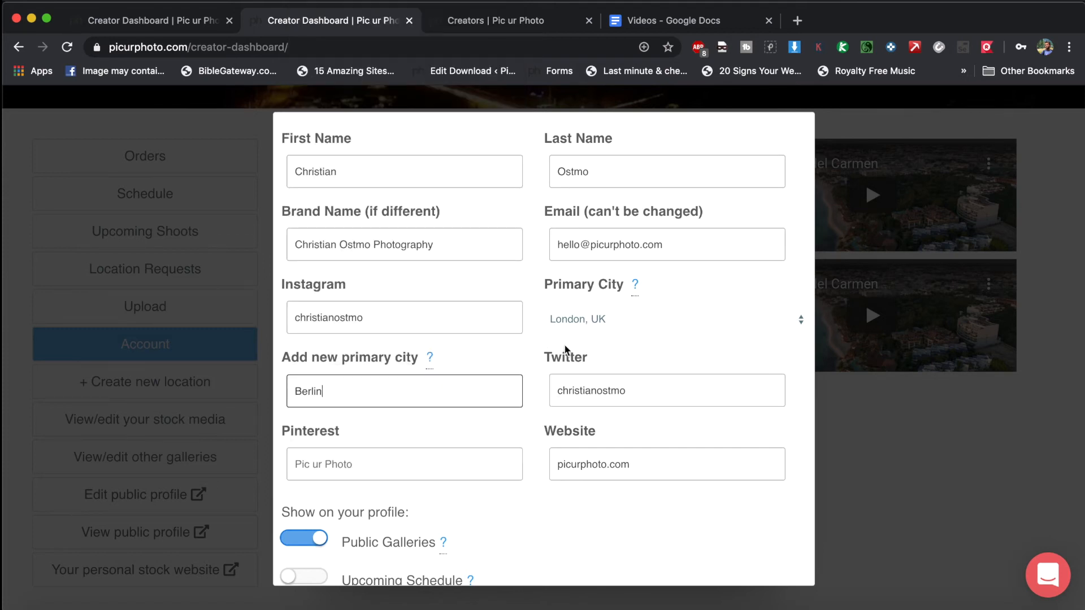
left_click(566, 327)
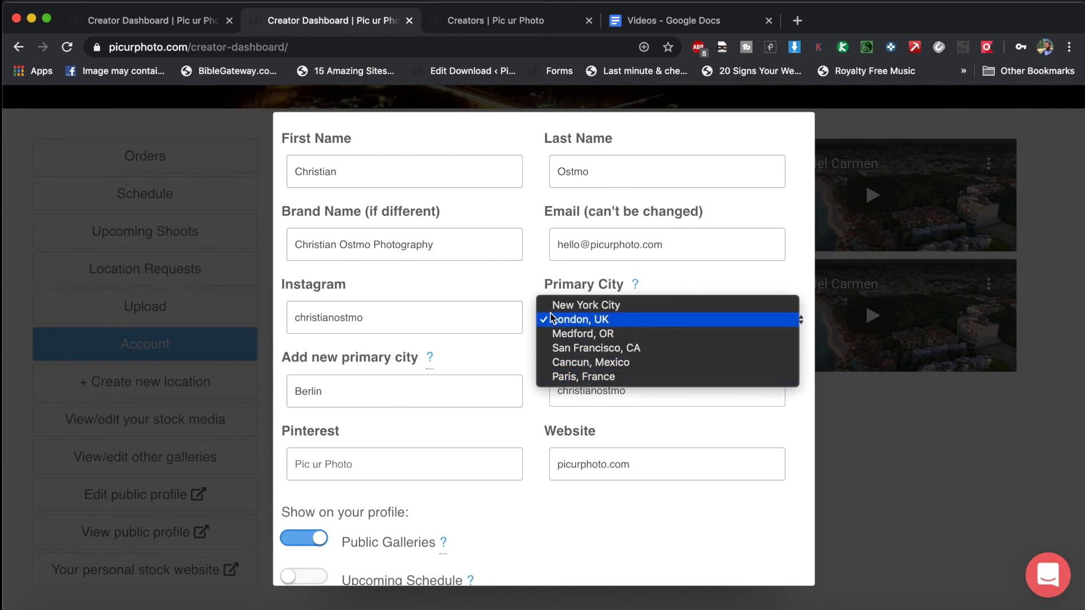
left_click(519, 363)
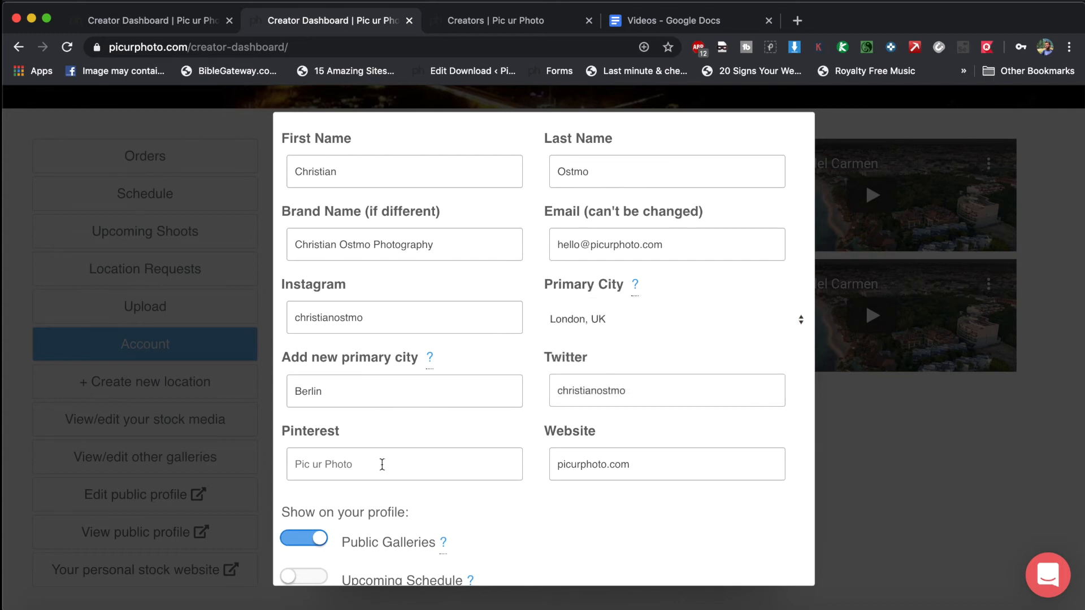
left_click(337, 381)
type(", Germany")
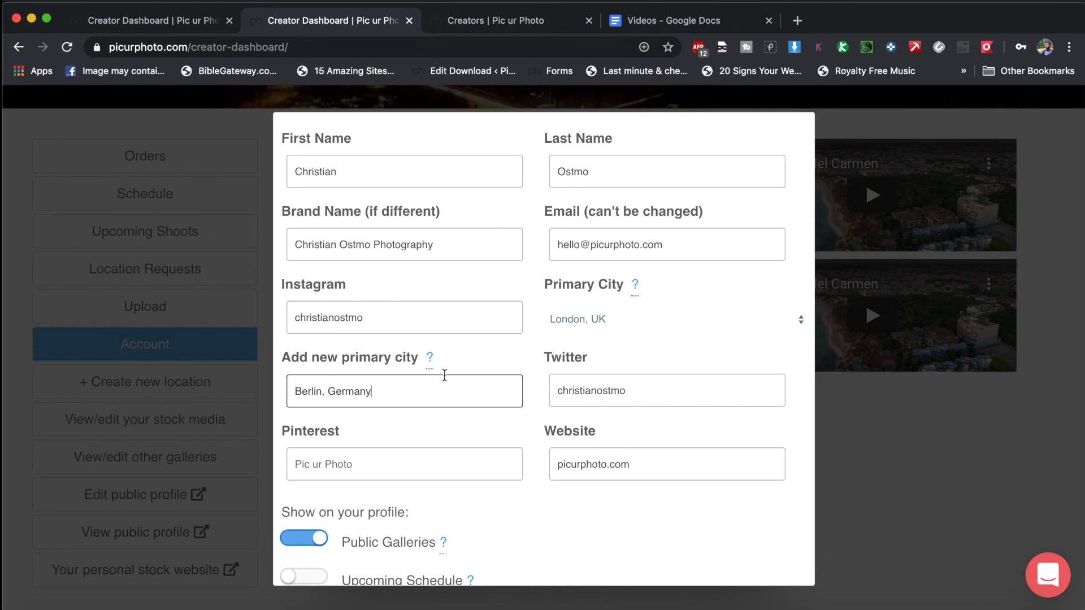
- Save the account settings with the new primary city, and close both the settings and the browser's password prompt
scroll(444, 374, "up", 2)
scroll(491, 513, "down", 5)
scroll(491, 510, "up", 5)
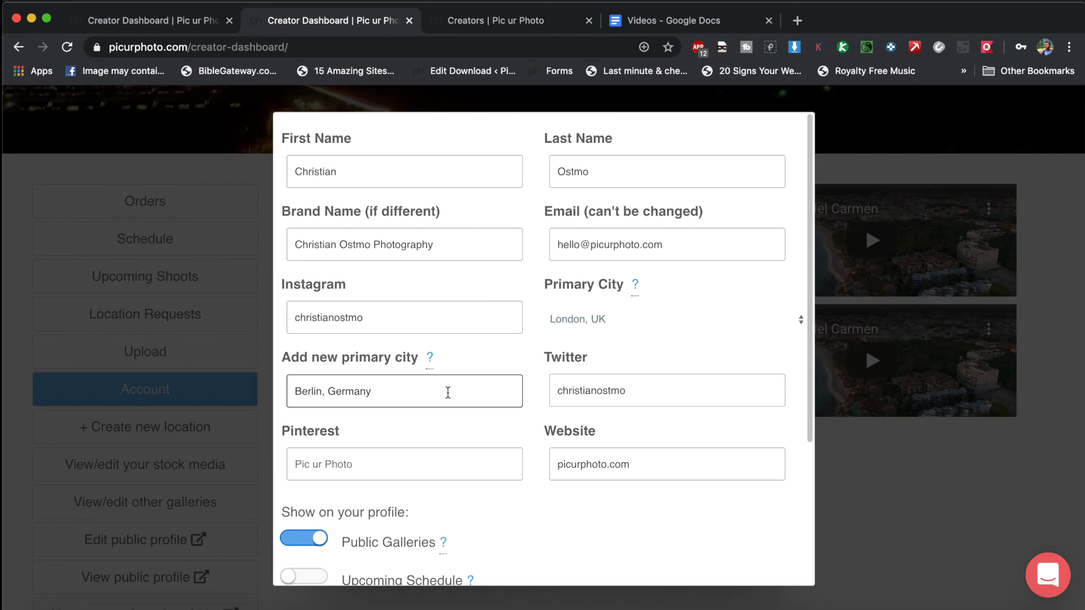
scroll(447, 392, "down", 3)
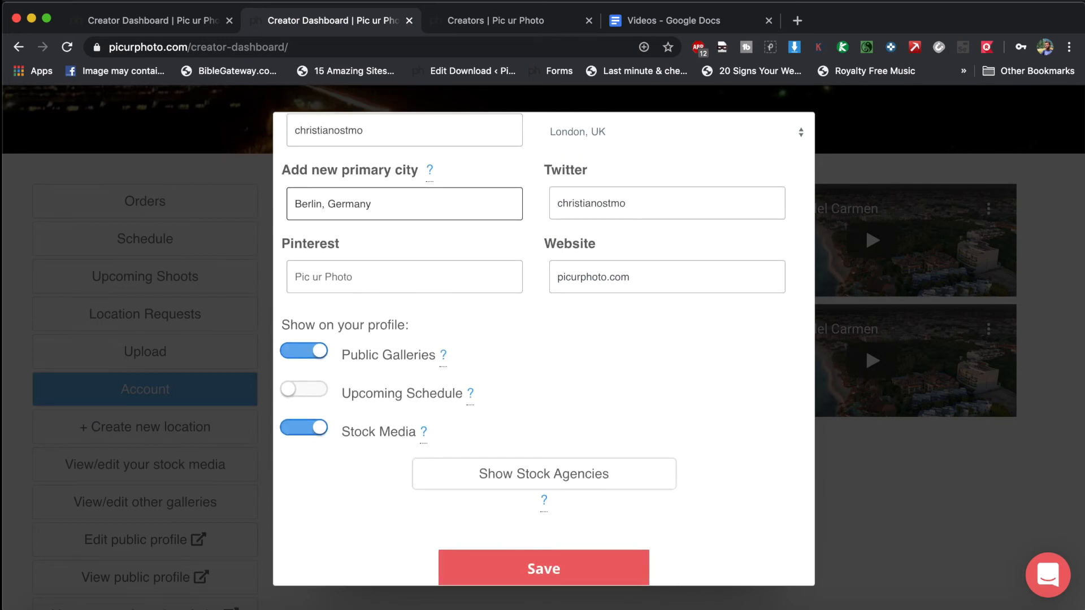
scroll(479, 201, "up", 3)
scroll(479, 201, "down", 4)
left_click(509, 555)
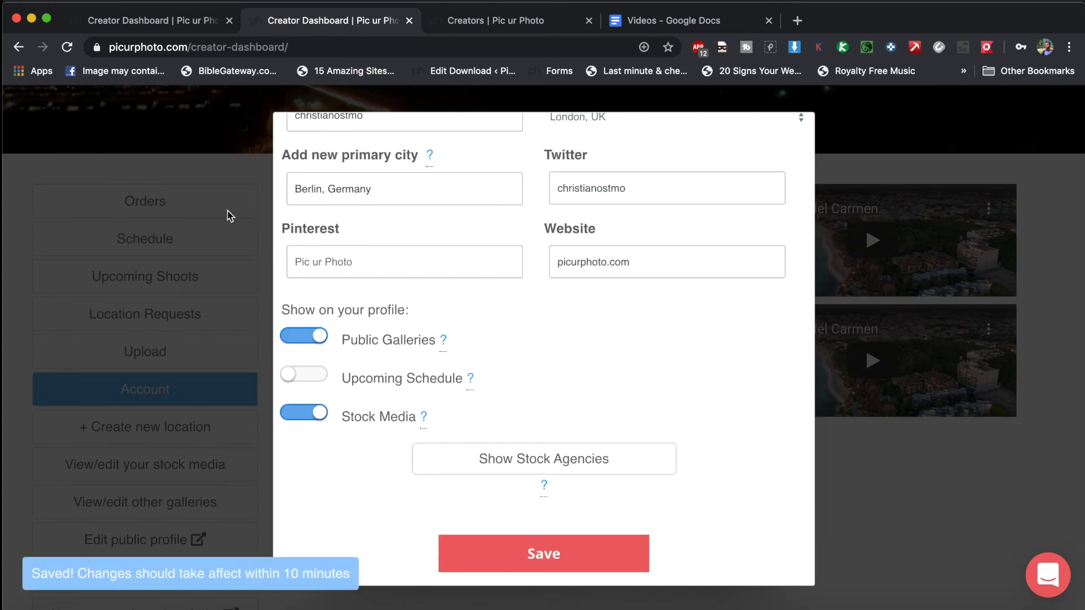
left_click(153, 220)
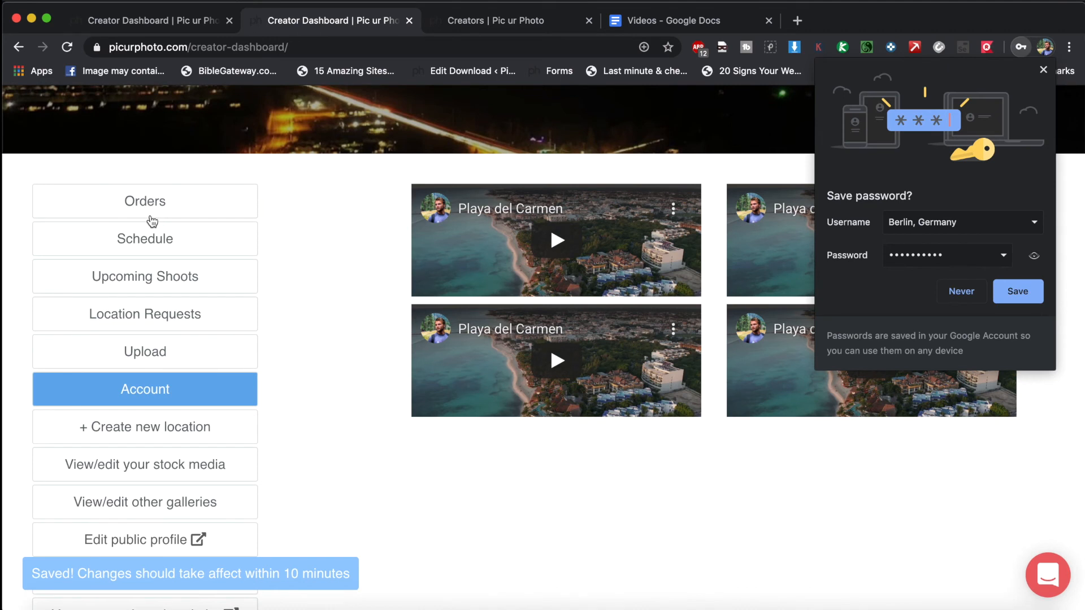
left_click(1043, 69)
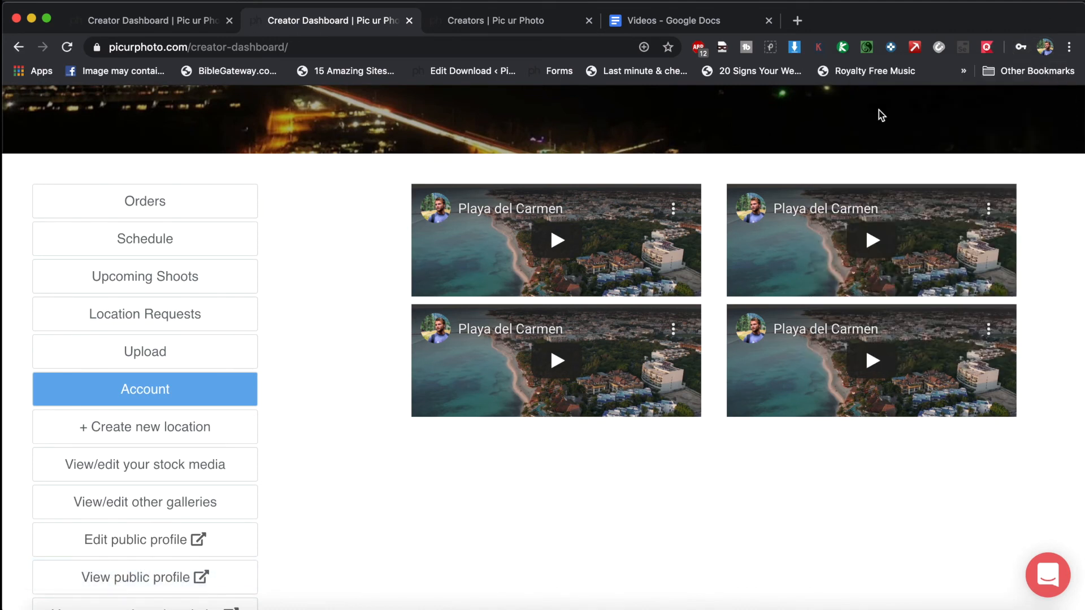
- Reload the creator dashboard and open a blank form for creating a new location
left_click(266, 45)
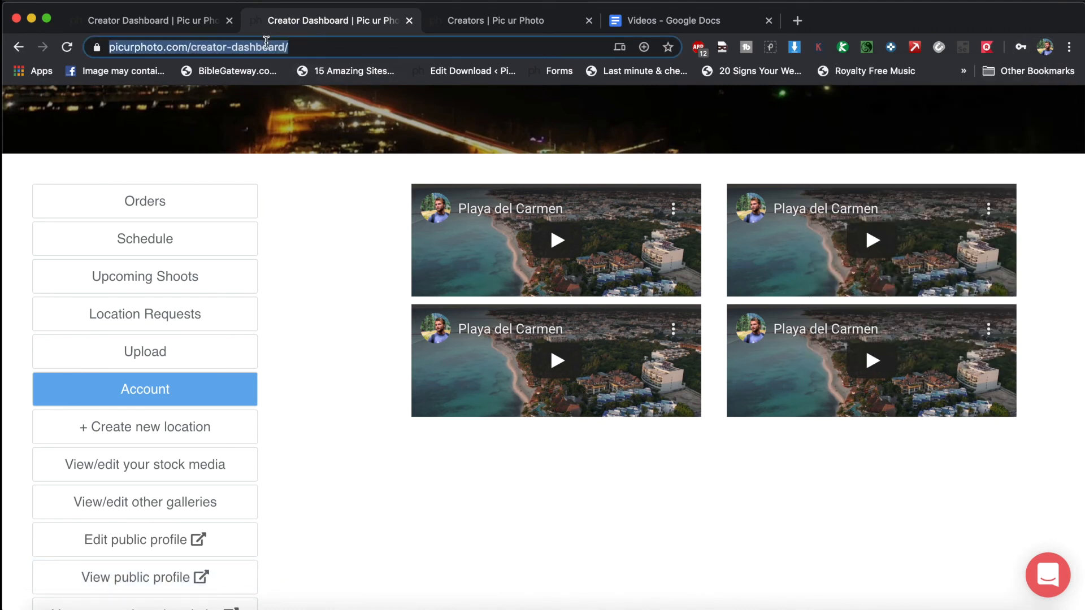
key("Return")
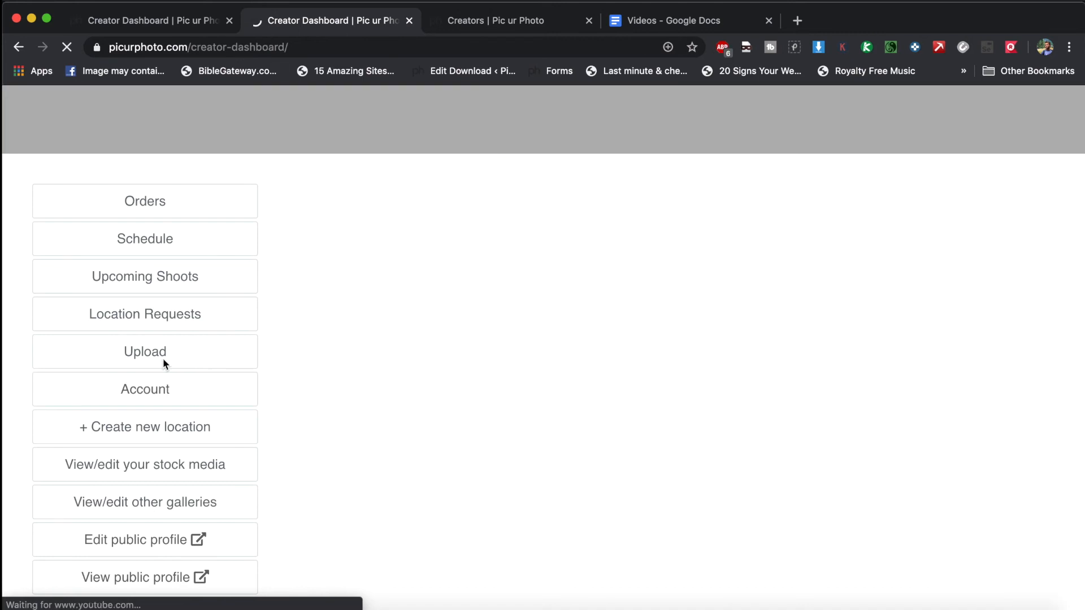
left_click(125, 430)
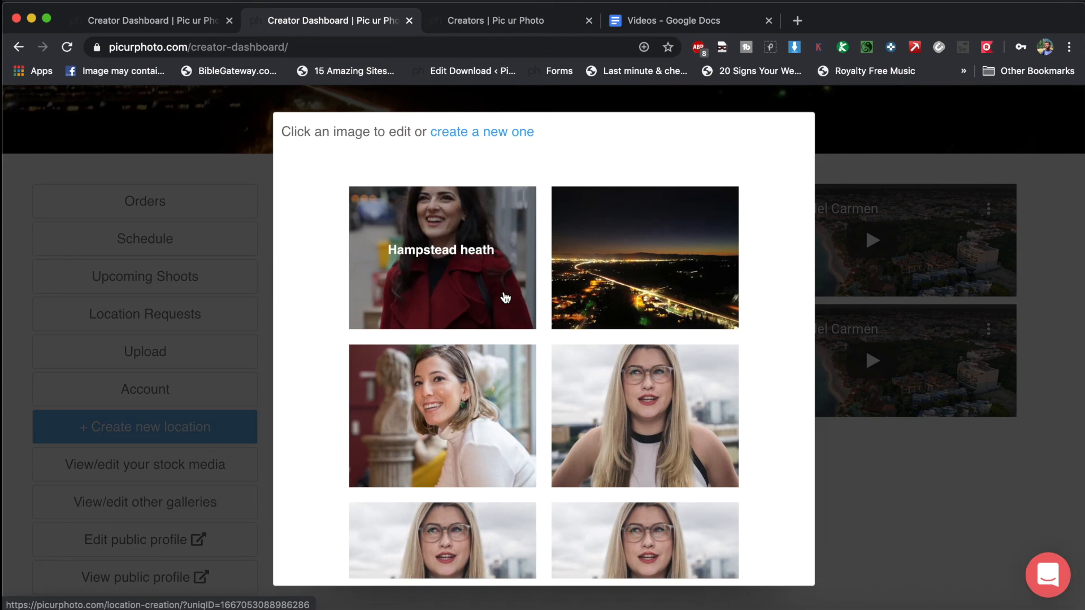
right_click(465, 134)
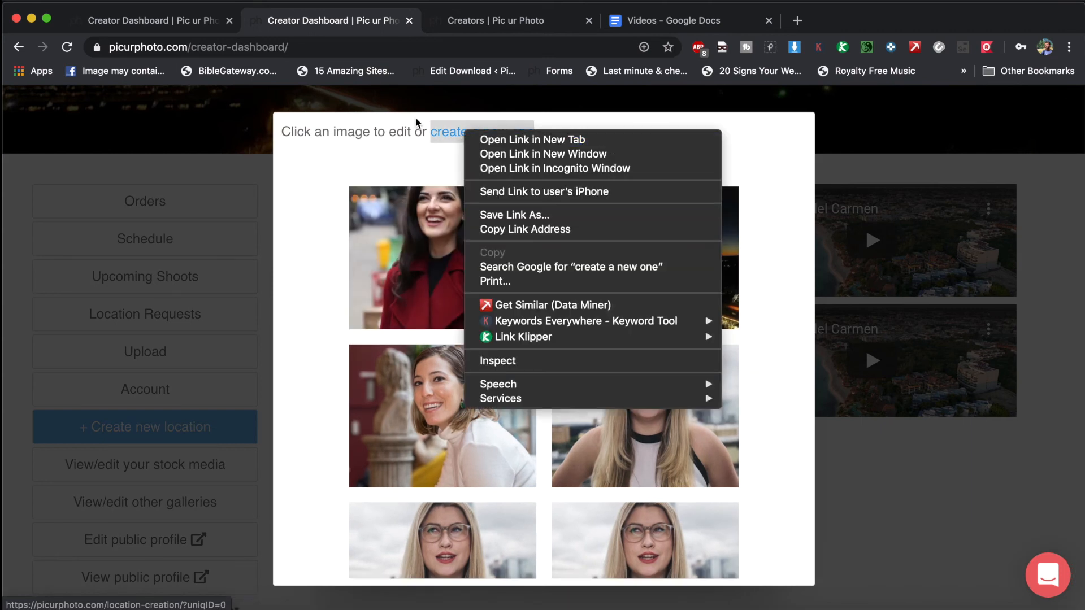
left_click(415, 117)
left_click(436, 132)
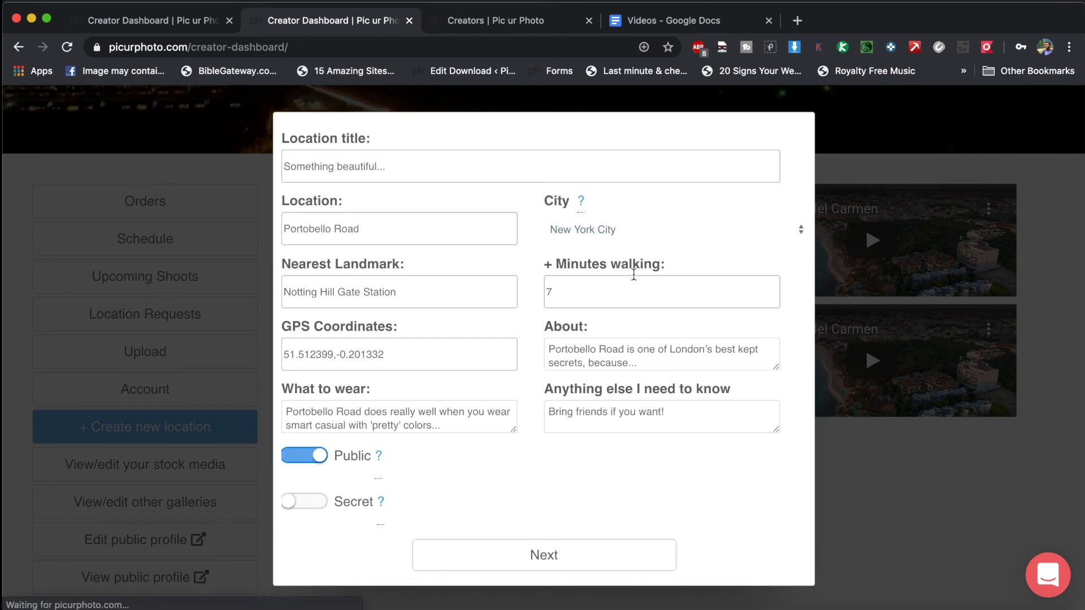
- Choose Berlin, Germany as the city in the new location form, and close the form without continuing
left_click(598, 228)
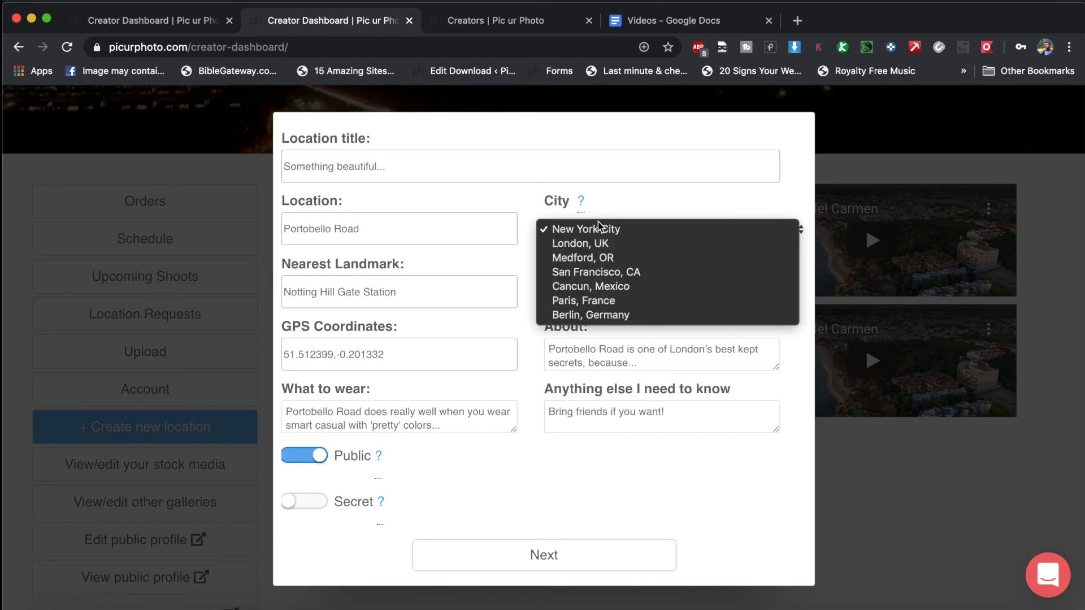
left_click(581, 314)
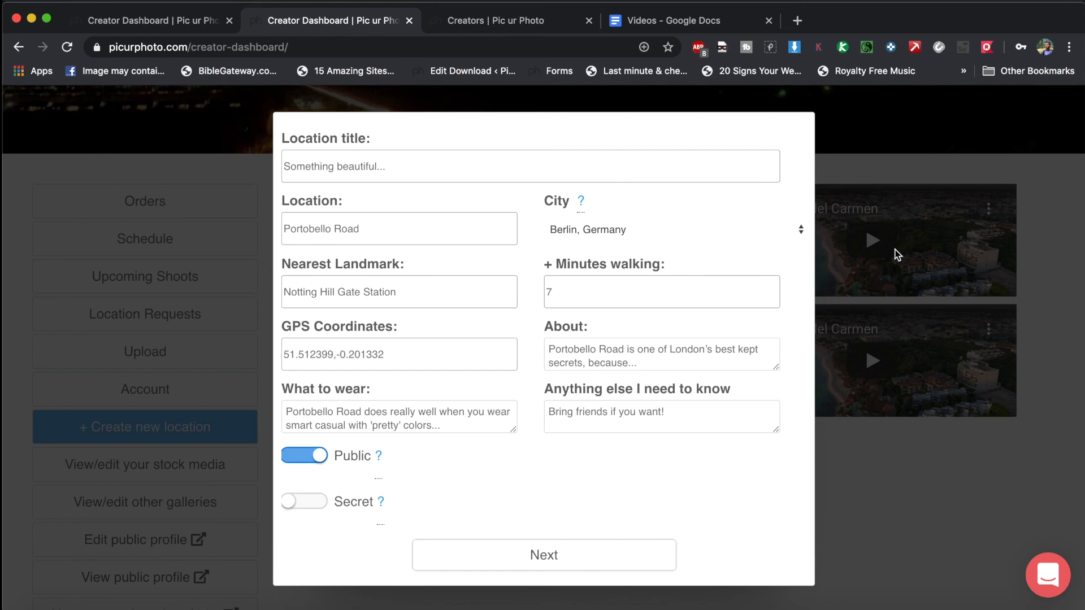
left_click(899, 253)
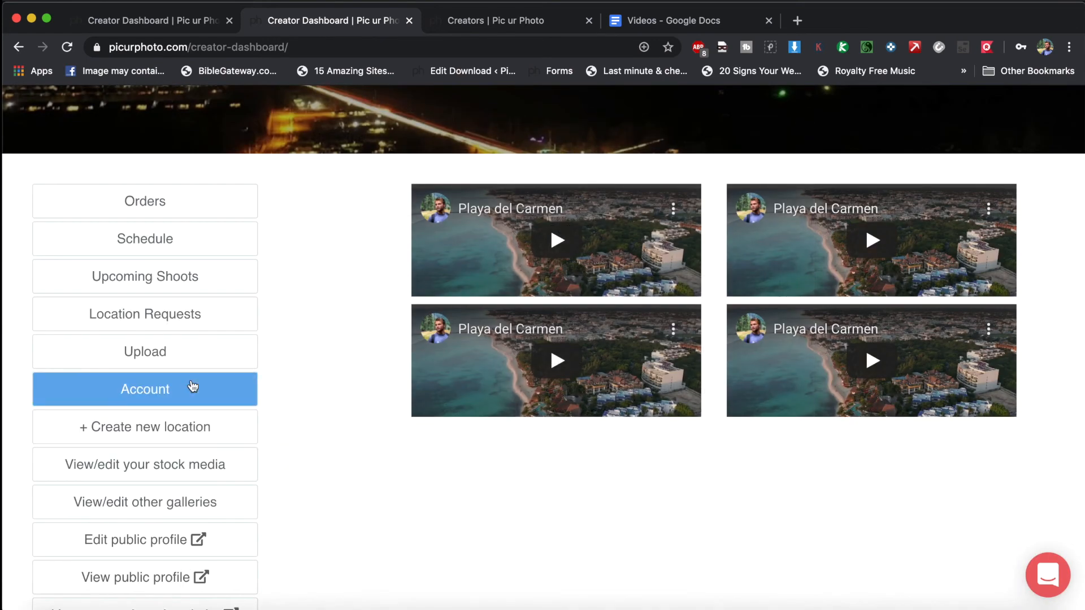
- Open the account settings and turn on the Upcoming Schedule section for the public profile
left_click(192, 386)
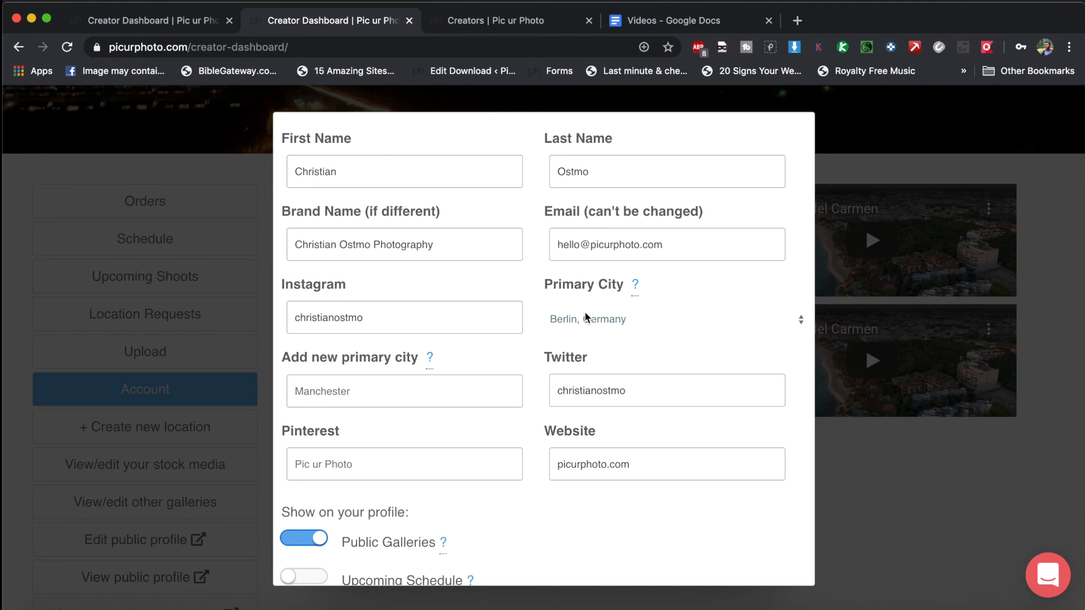
scroll(378, 434, "down", 2)
scroll(377, 434, "up", 2)
scroll(377, 439, "down", 5)
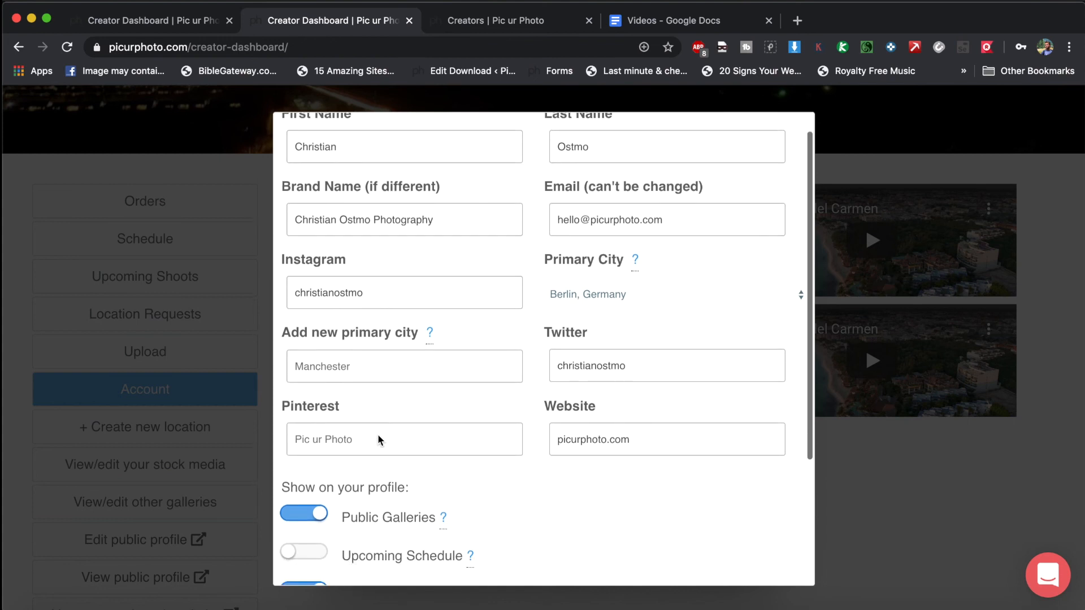
scroll(319, 435, "up", 2)
left_click(308, 449)
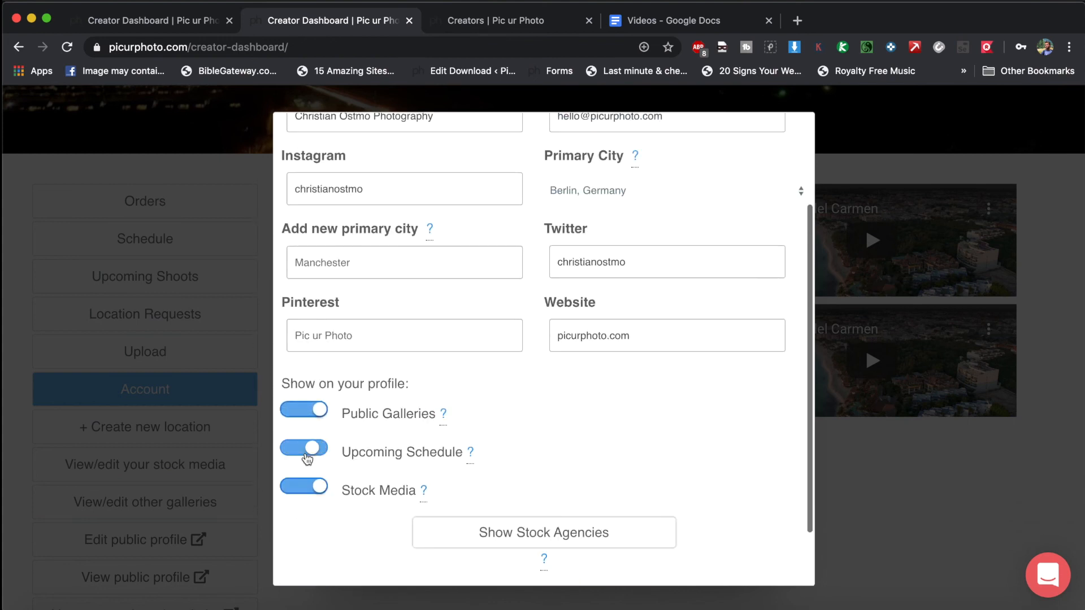
- Review which sections are offered on the public creator profile page
left_click(496, 22)
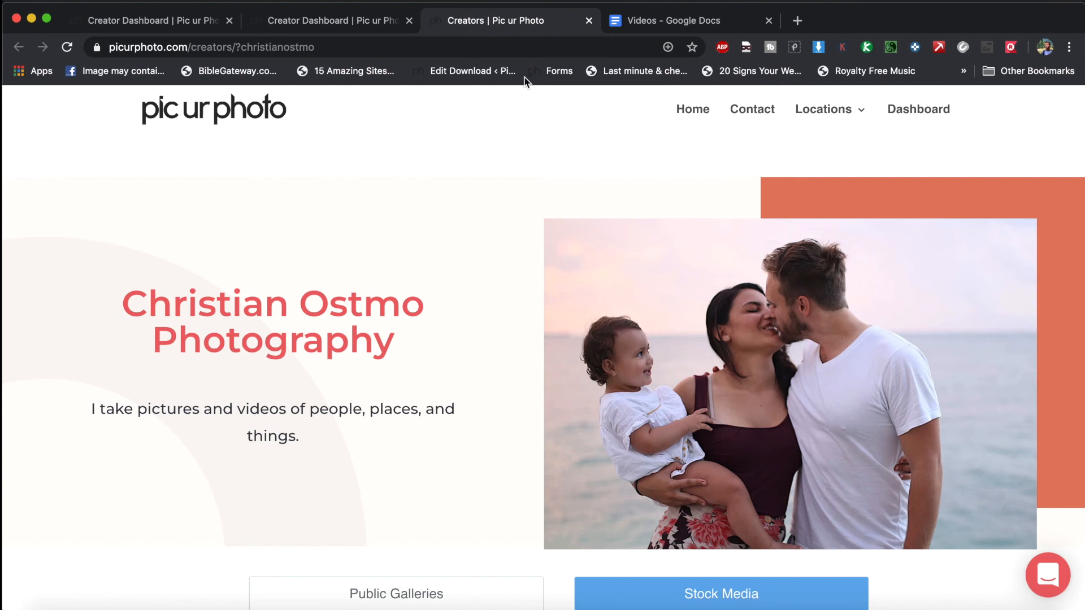
scroll(345, 320, "down", 5)
scroll(345, 320, "up", 5)
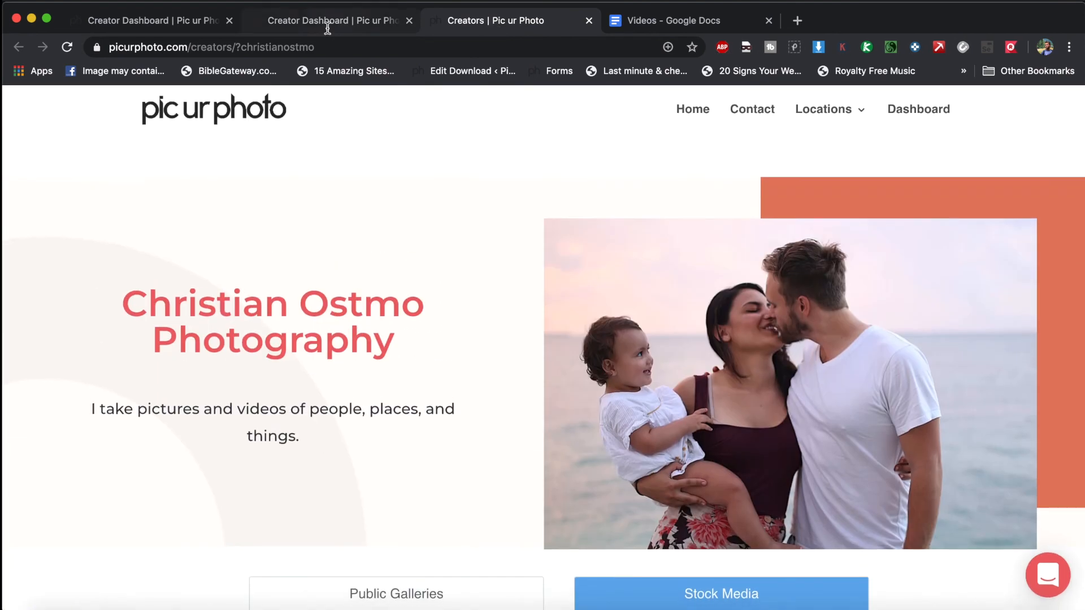
- Open the public profile editor from the creator dashboard and look over its editable areas and gallery sections
left_click(328, 28)
left_click(165, 546)
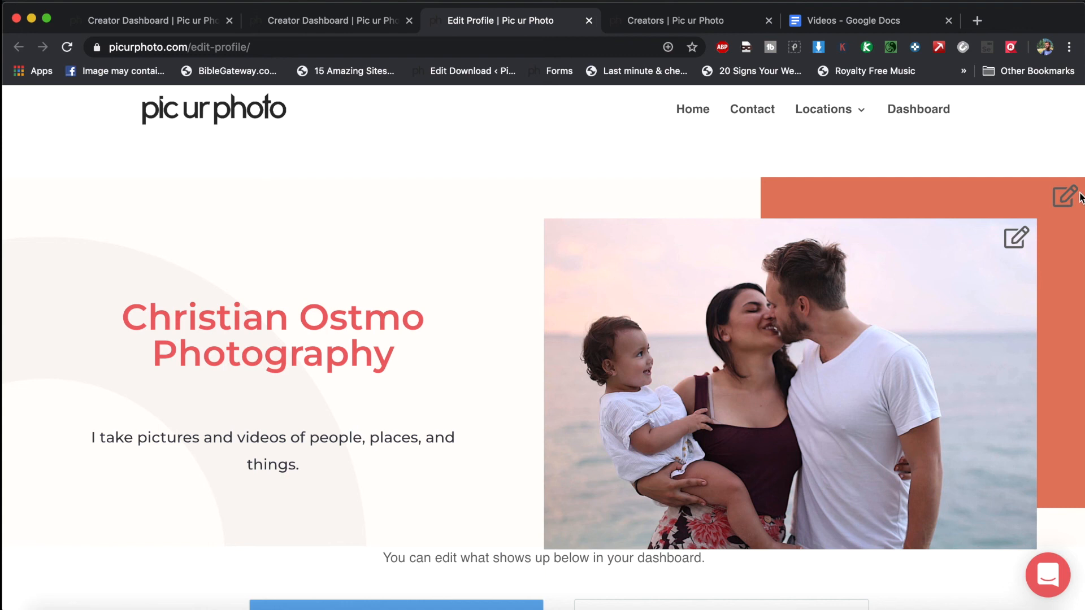
scroll(928, 237, "down", 3)
scroll(928, 237, "up", 3)
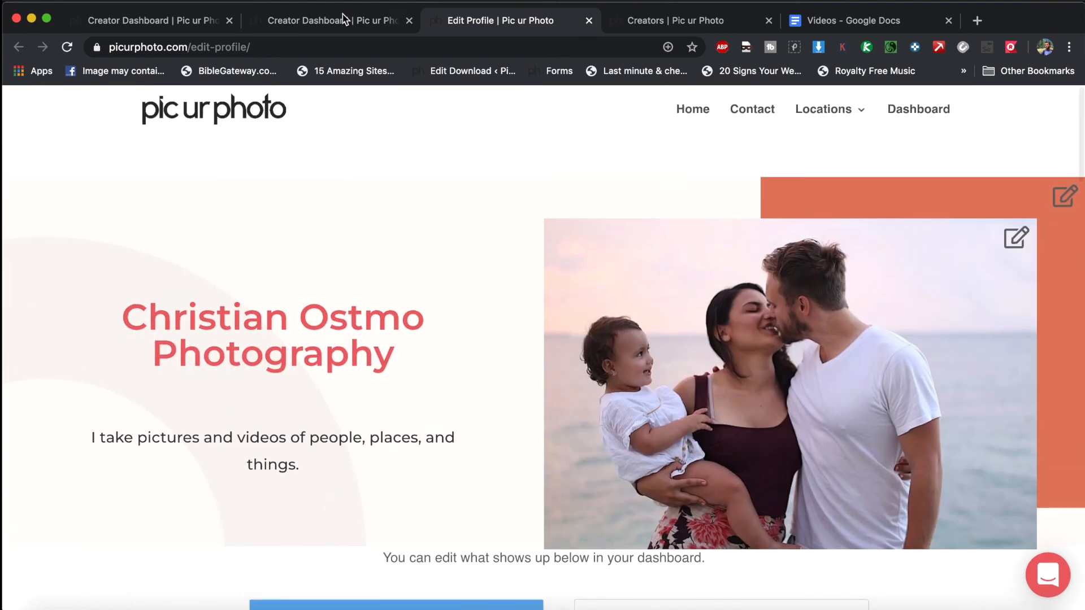
- Reopen the dashboard's account settings and compare the profile visibility options with the sections in the profile editor
left_click(312, 15)
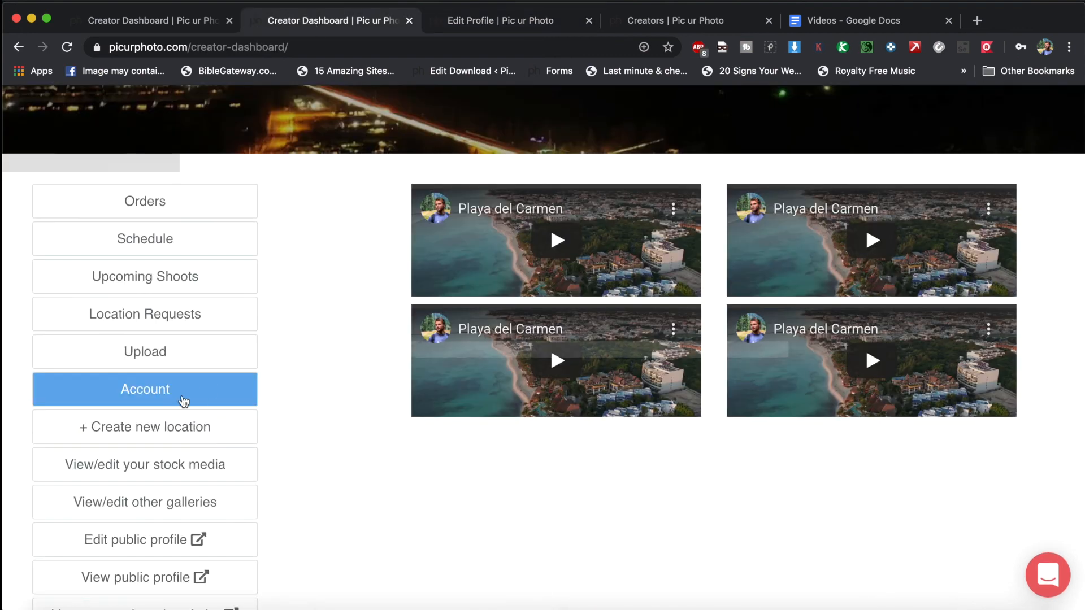
left_click(181, 398)
scroll(547, 431, "down", 4)
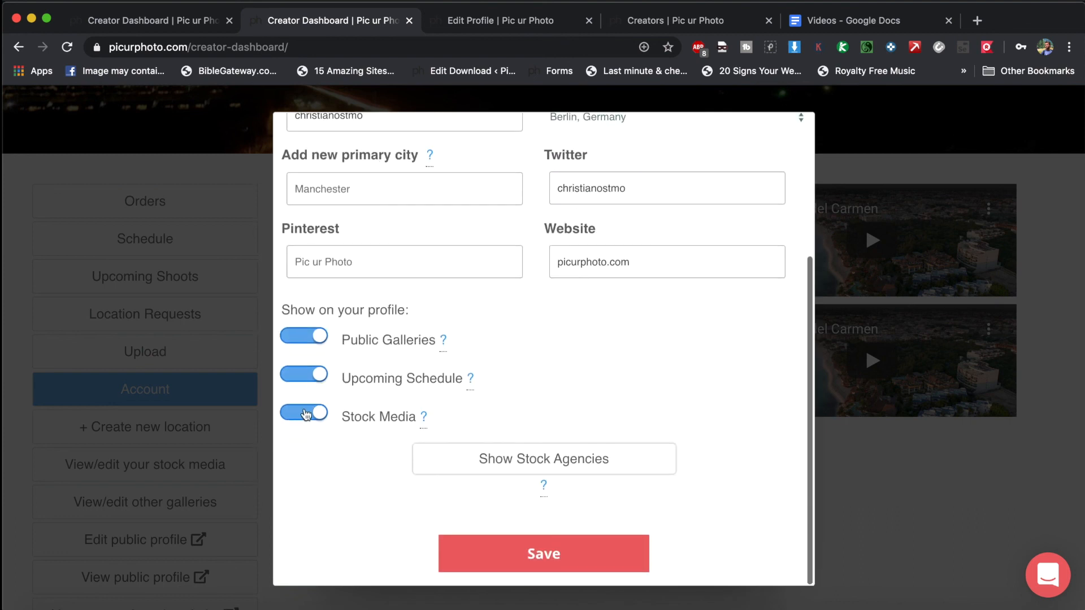
left_click(485, 20)
scroll(566, 491, "down", 3)
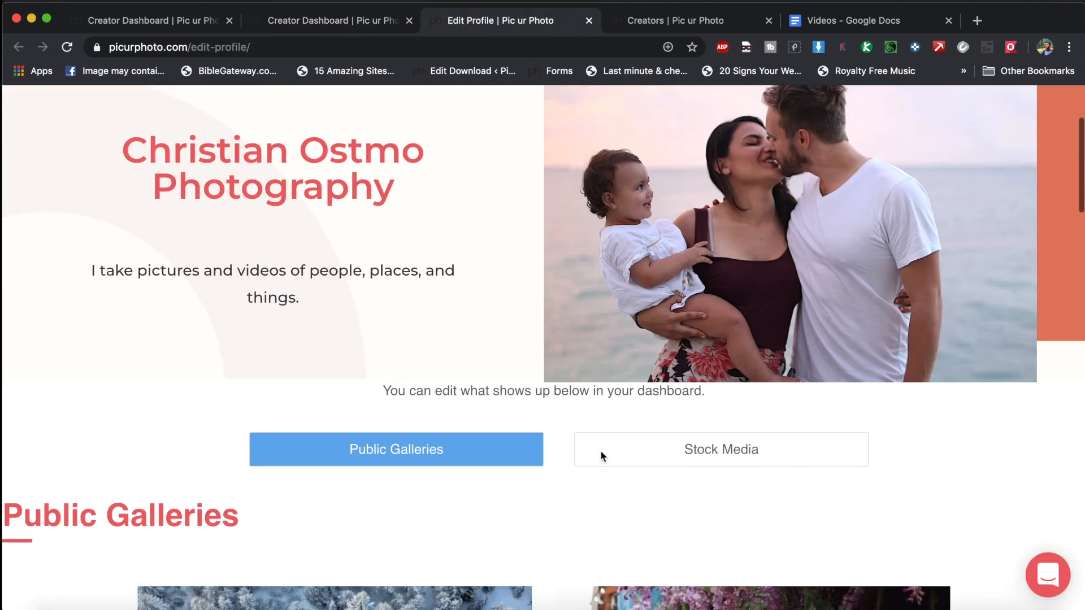
- Return to the account settings, choose Berlin, Germany as the primary city, and save the settings
left_click(310, 21)
scroll(406, 457, "up", 4)
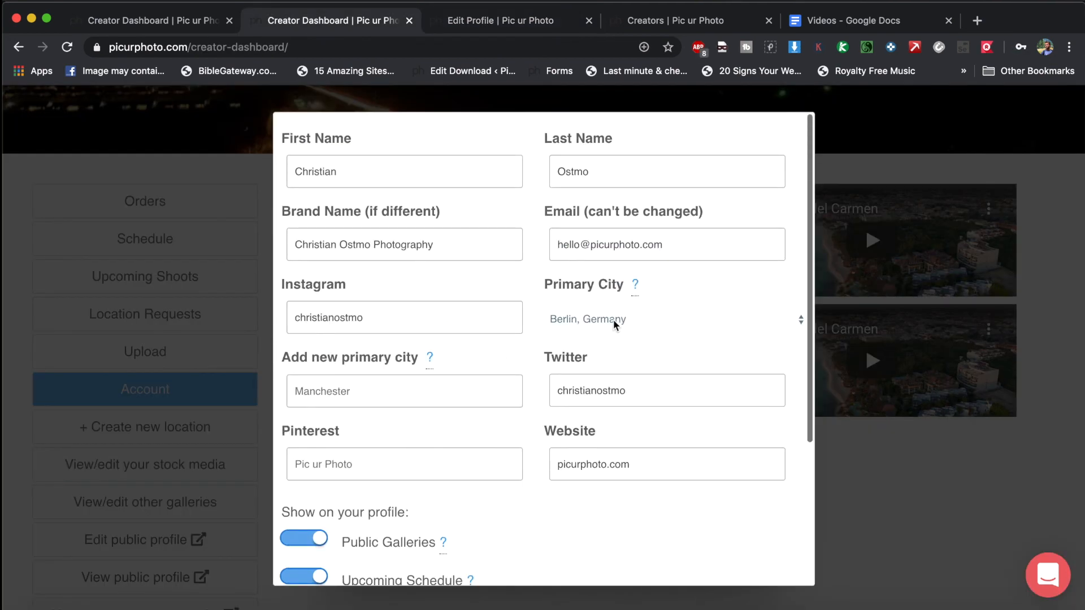
left_click(616, 322)
left_click(538, 361)
scroll(538, 362, "down", 3)
scroll(538, 369, "down", 1)
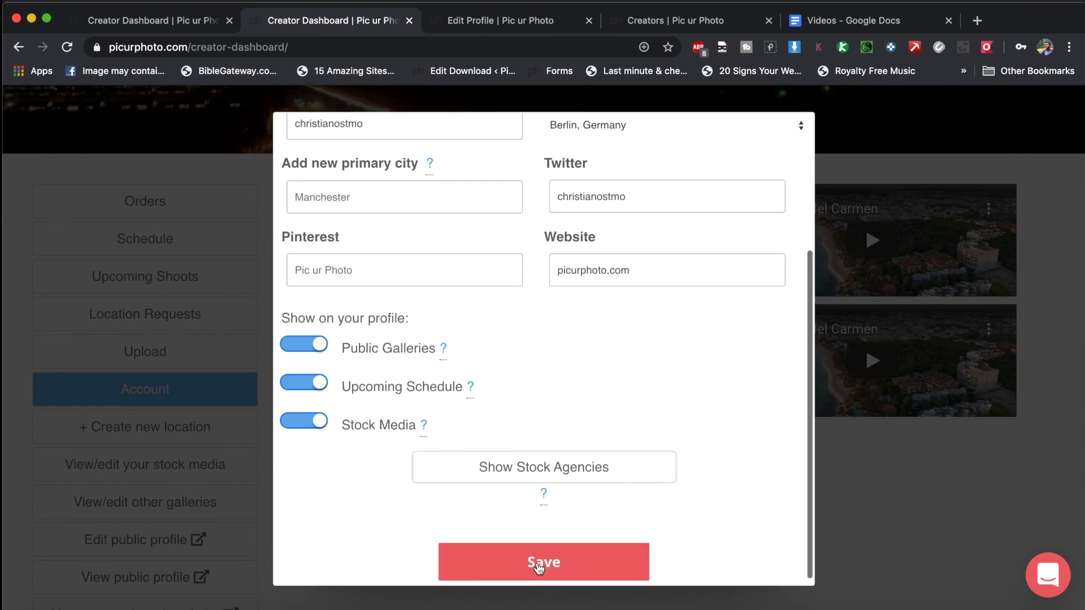
left_click(537, 564)
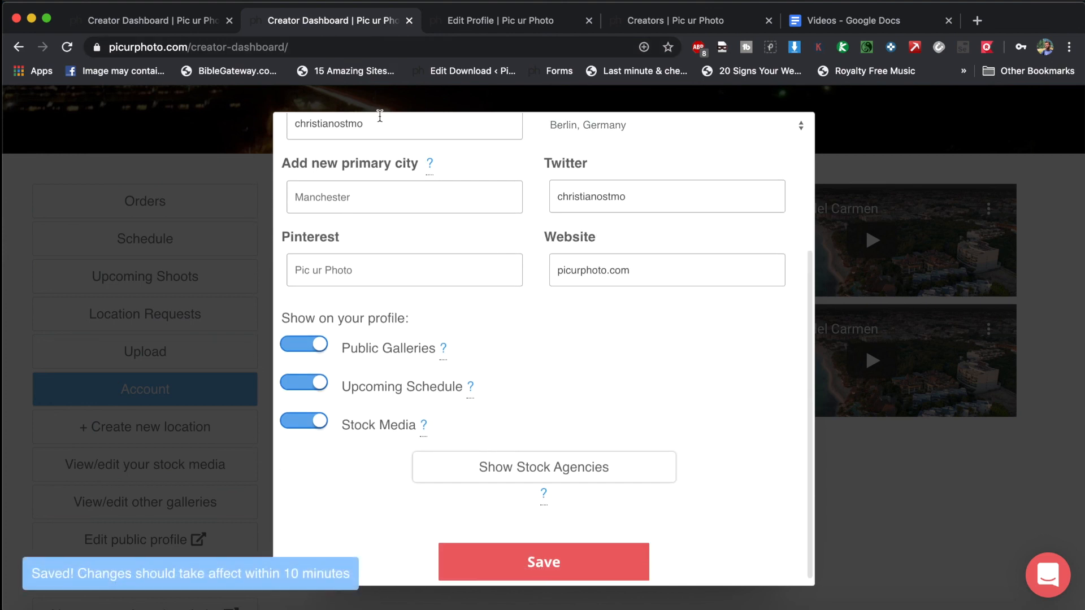